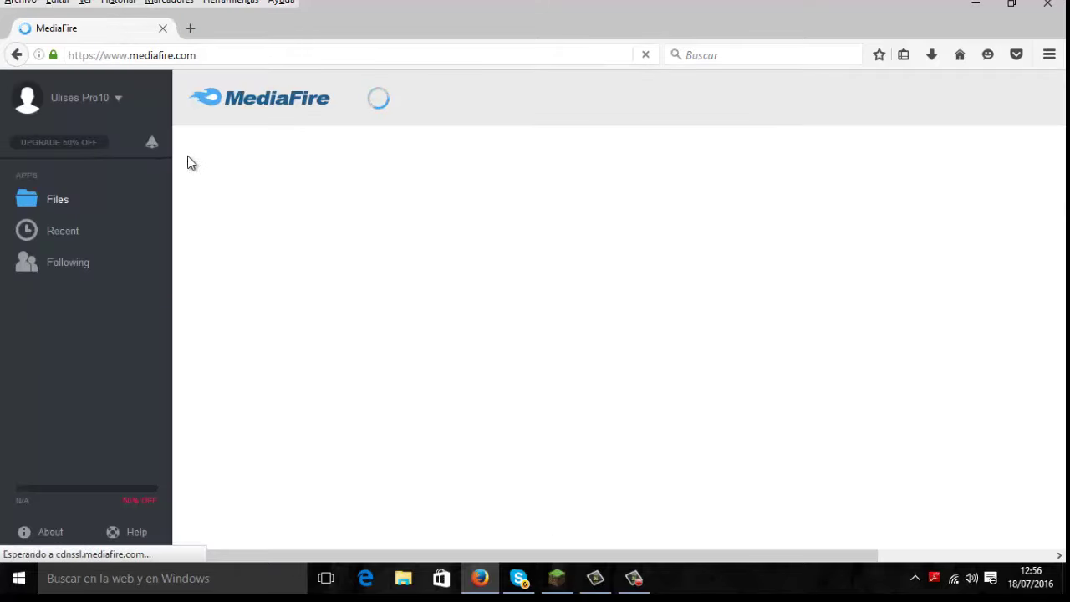
Step: Log out of the current account from the account-name menu
left_click(118, 98)
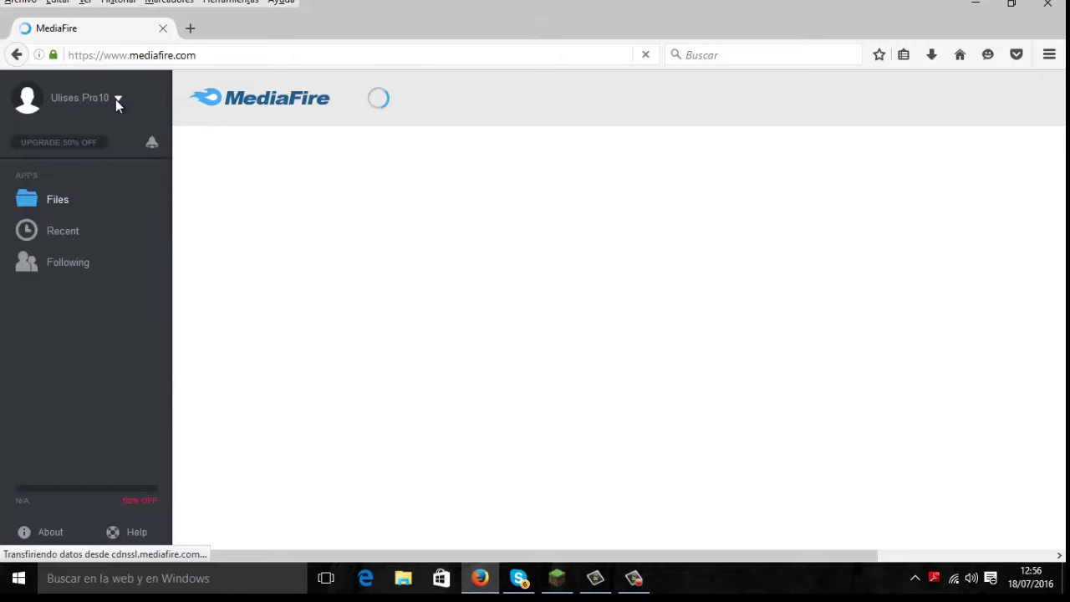
left_click(116, 99)
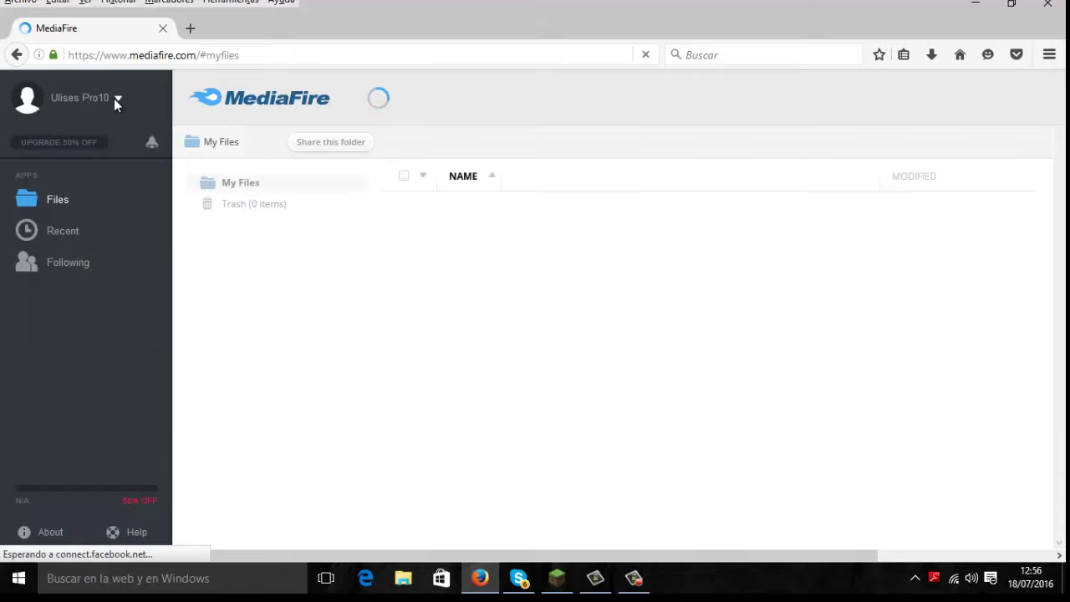
left_click(115, 98)
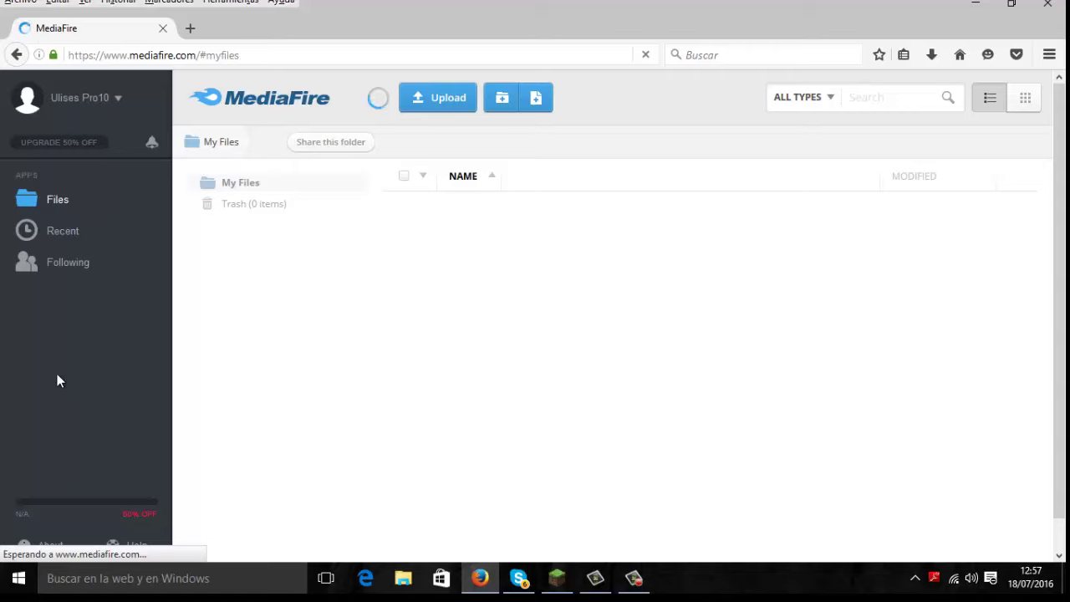
left_click(115, 108)
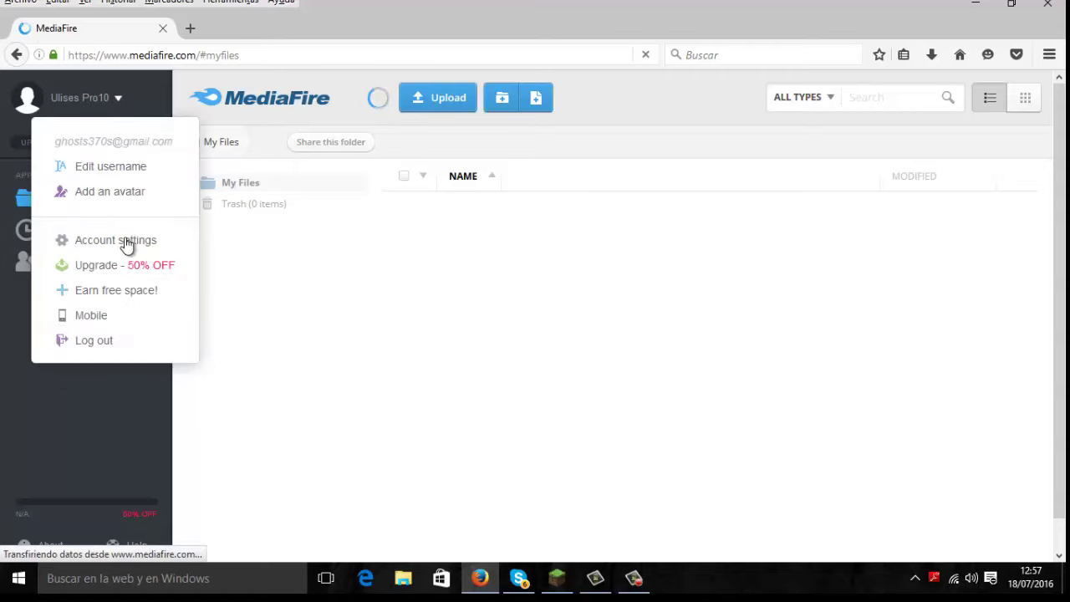
left_click(122, 351)
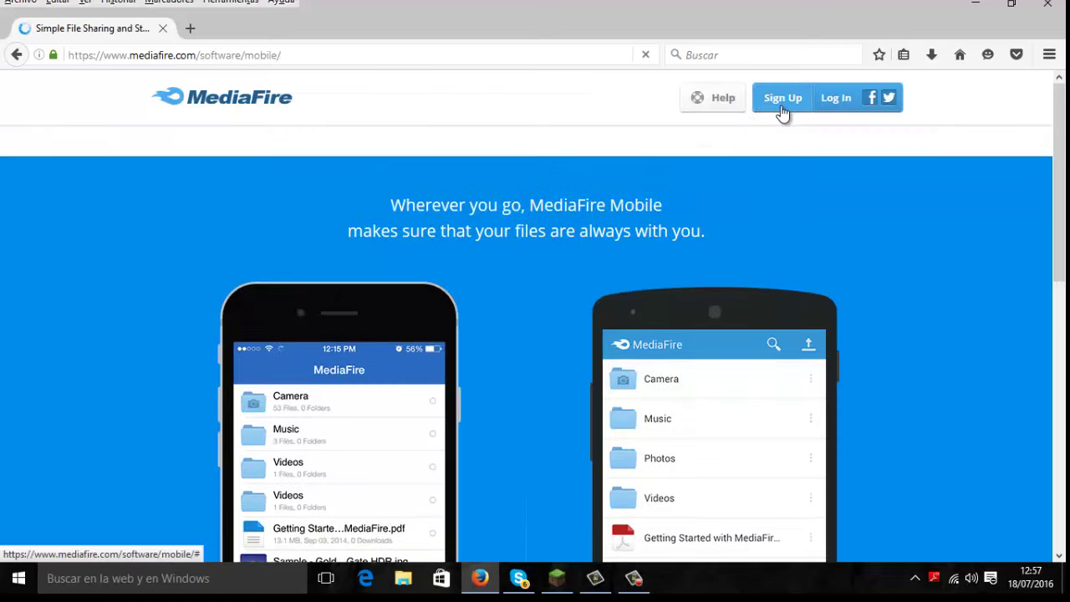
Step: Start an email sign-up and accept the terms of service
left_click(788, 100)
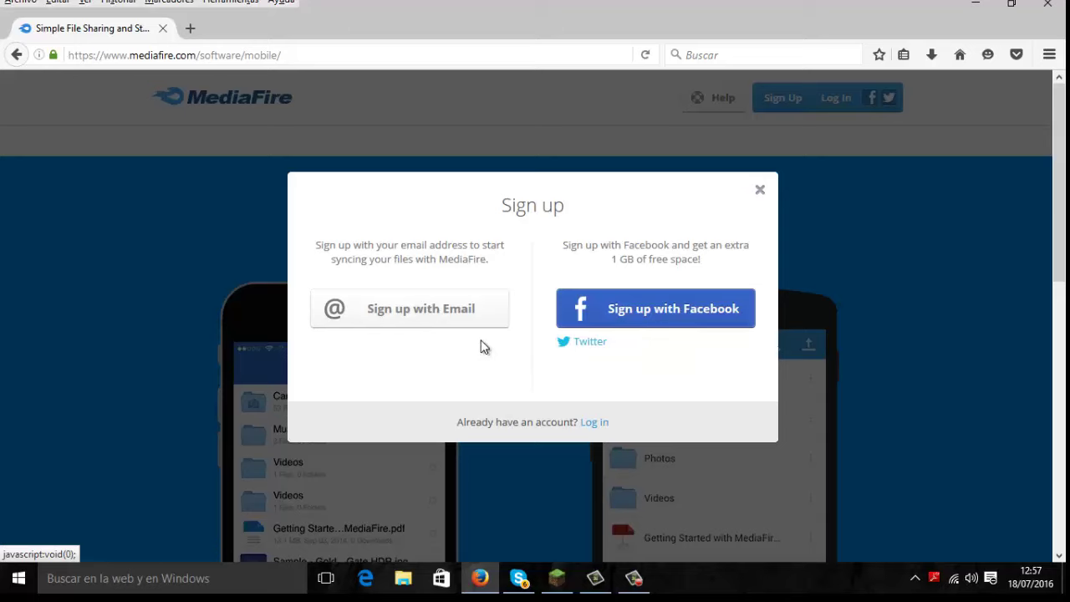
left_click(443, 308)
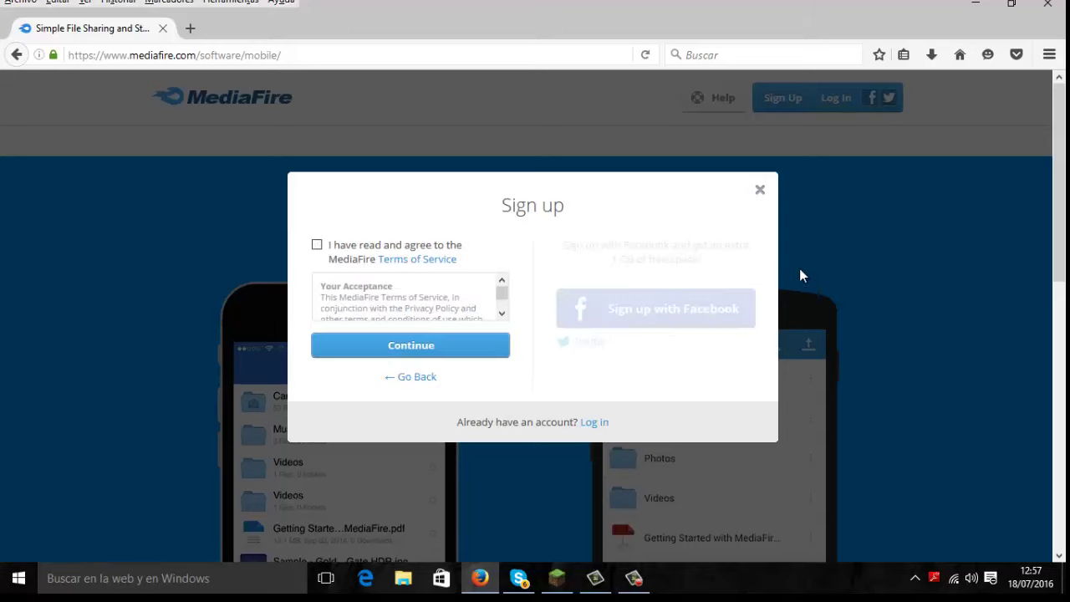
left_click(317, 244)
left_click(388, 351)
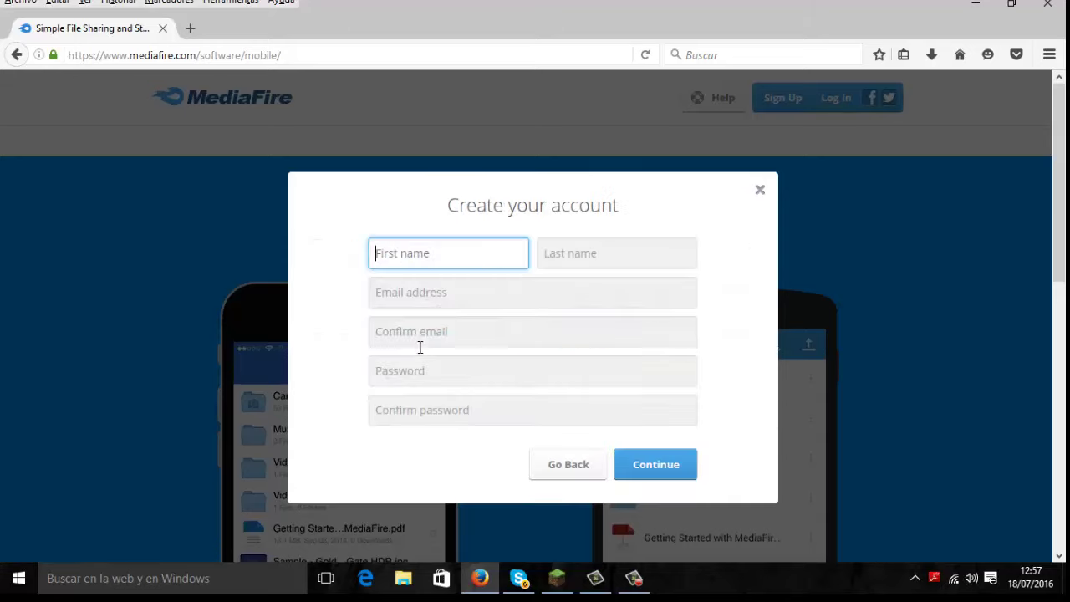
Step: Enter the first and last name on the Create your account form
left_click(468, 260)
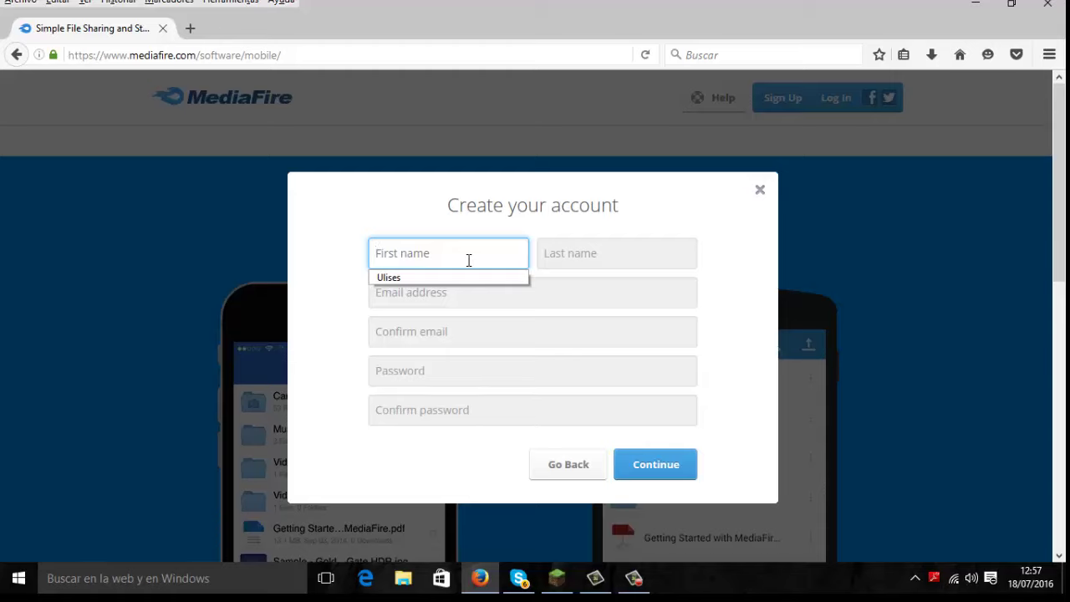
type("ulises")
left_click(568, 261)
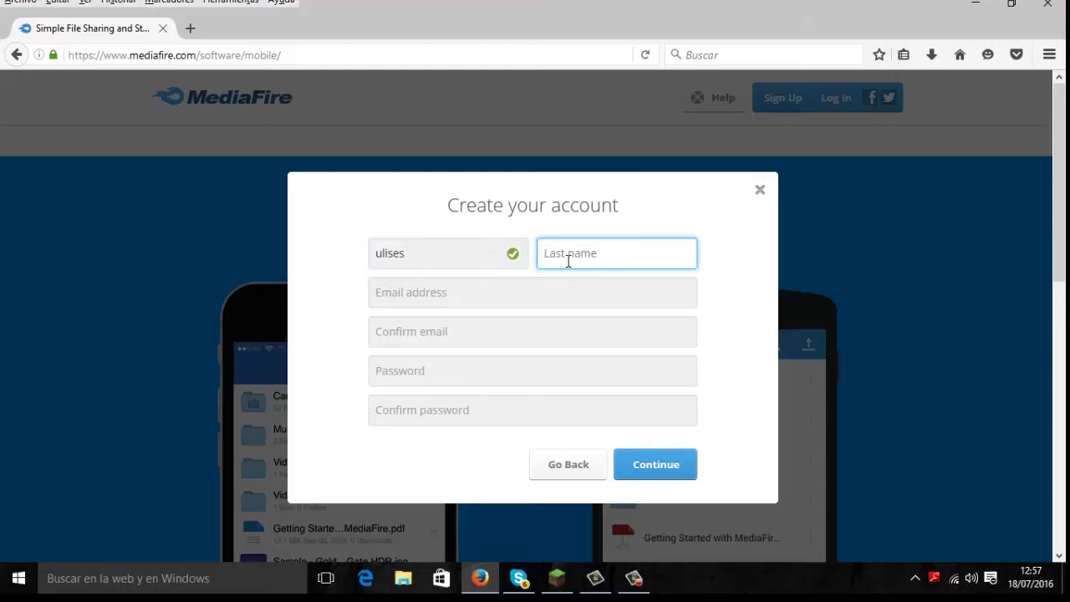
type("pro")
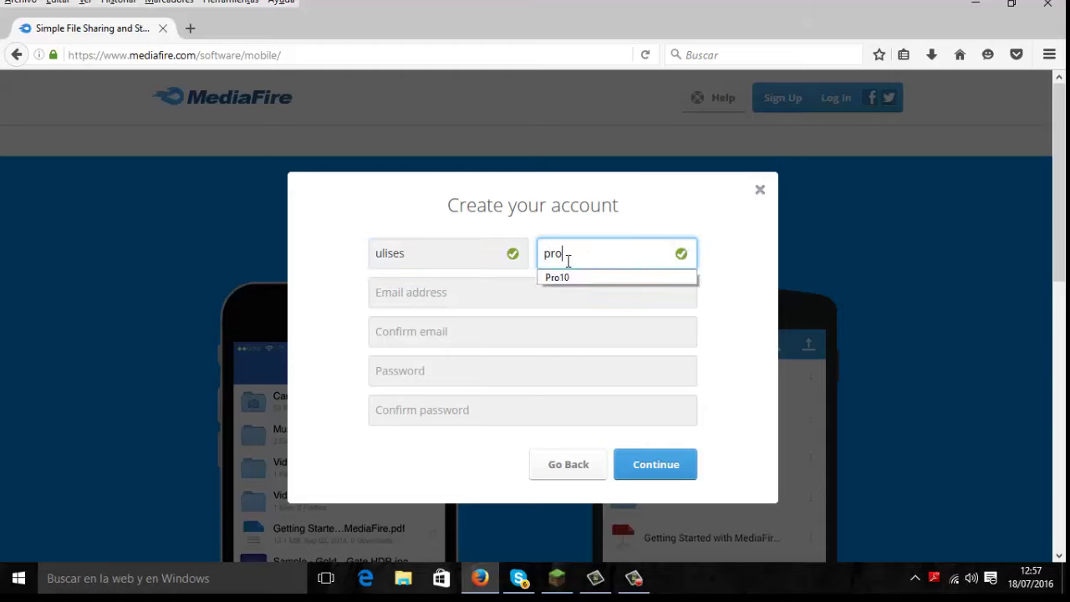
type("10")
Step: Try an email address, clear the mistyped entry, and open a new browser tab
left_click(461, 292)
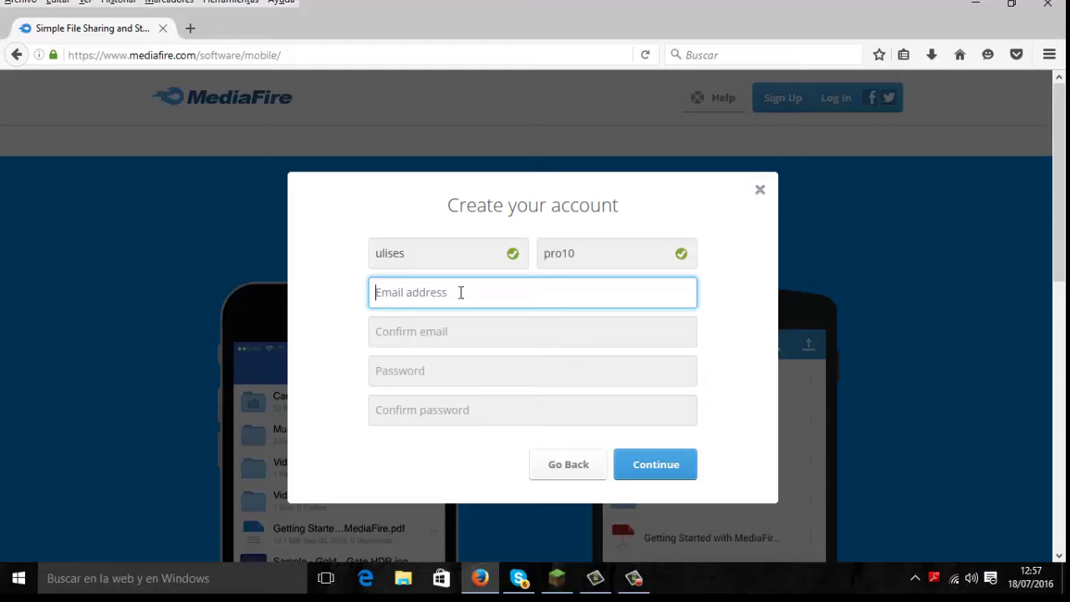
type("dhfdjfhhd")
type("hotma")
type("il")
type("ccom")
left_click_drag(526, 299, 339, 296)
key("BackSpace")
left_click(190, 28)
Step: Search Google for 'arroba', copy the @ symbol from a result, and return to MediaFire
left_click(247, 276)
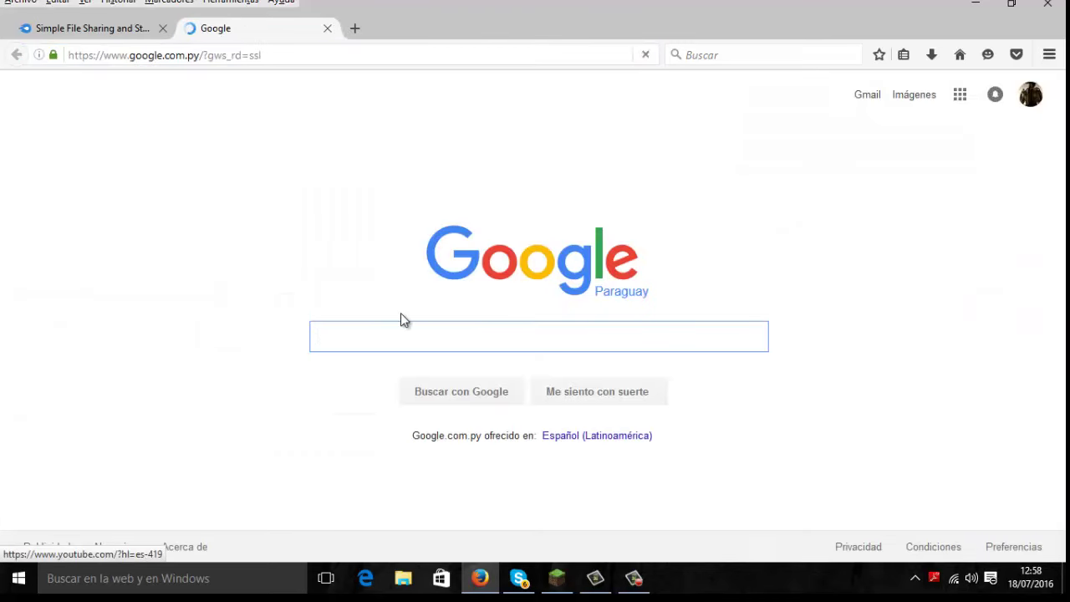
type("arro")
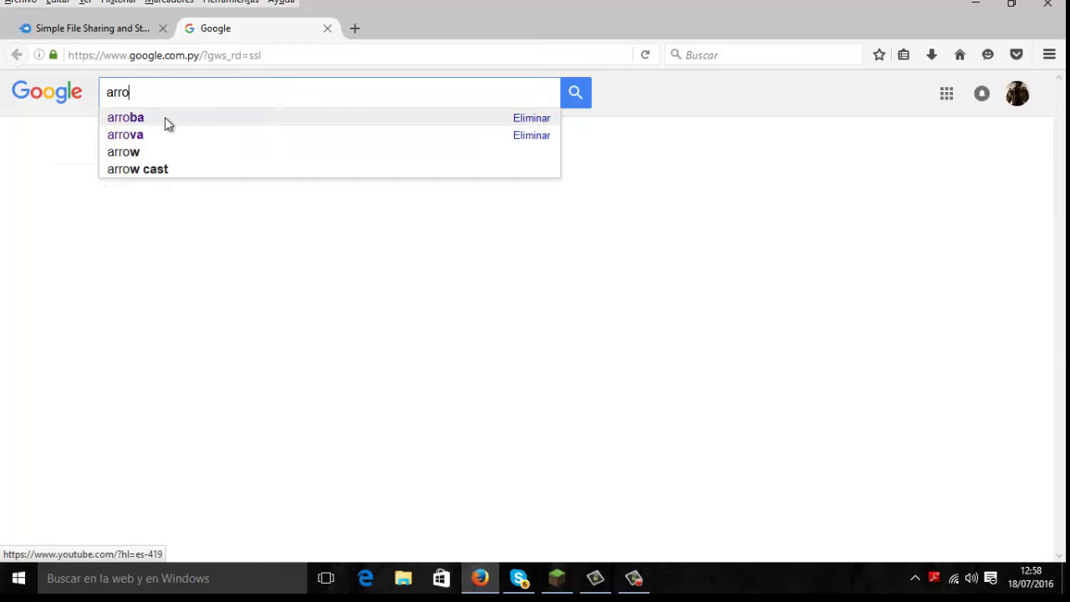
left_click(165, 118)
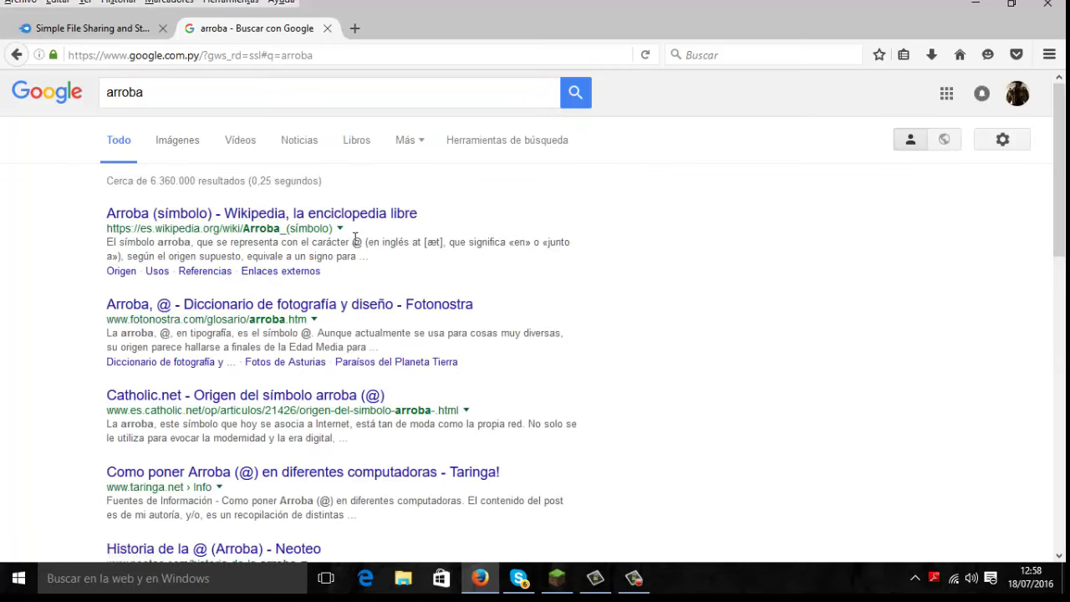
double_click(356, 241)
right_click(355, 242)
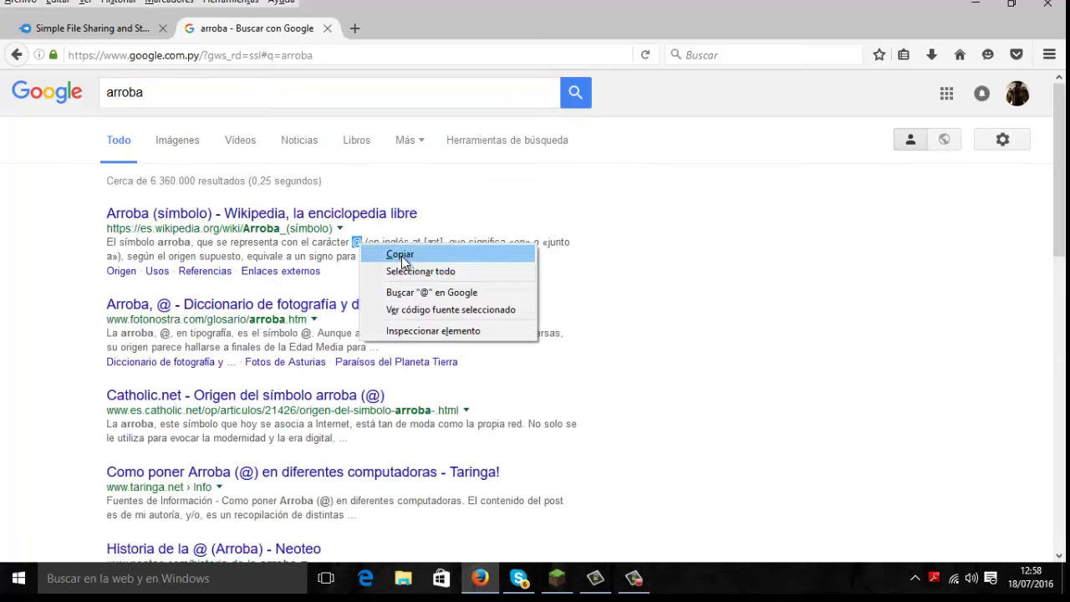
left_click(402, 252)
left_click(105, 34)
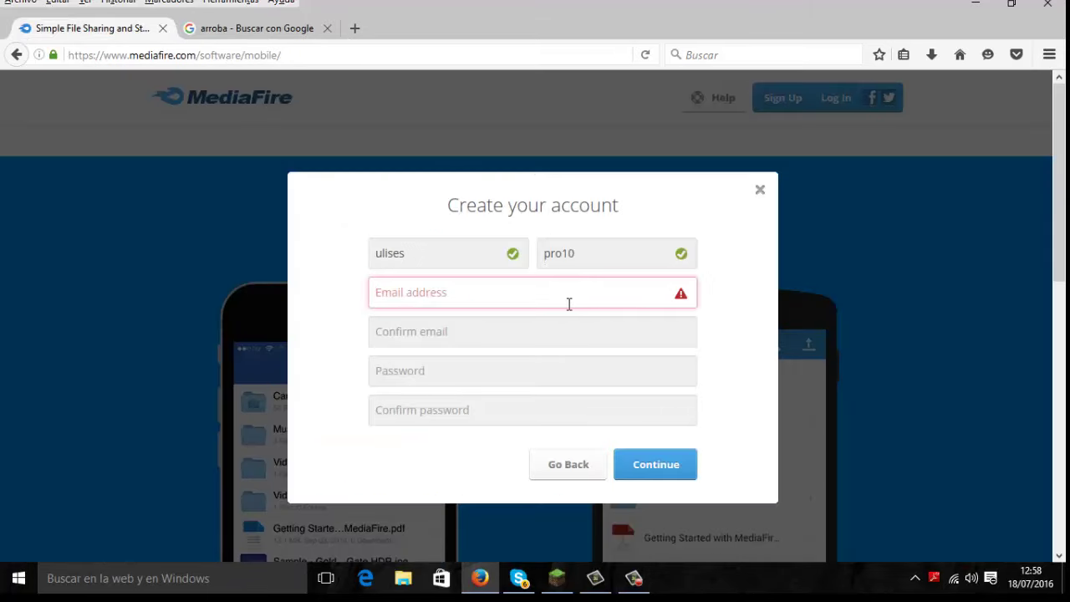
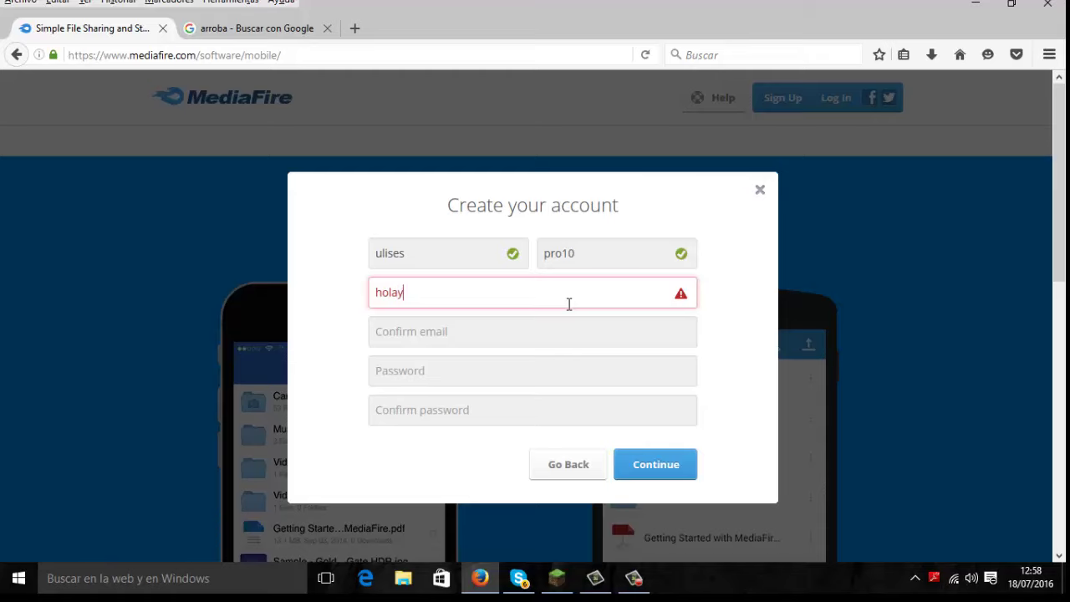
Step: Enter a hotmail.com email address, pasting in the copied @ symbol
right_click(466, 291)
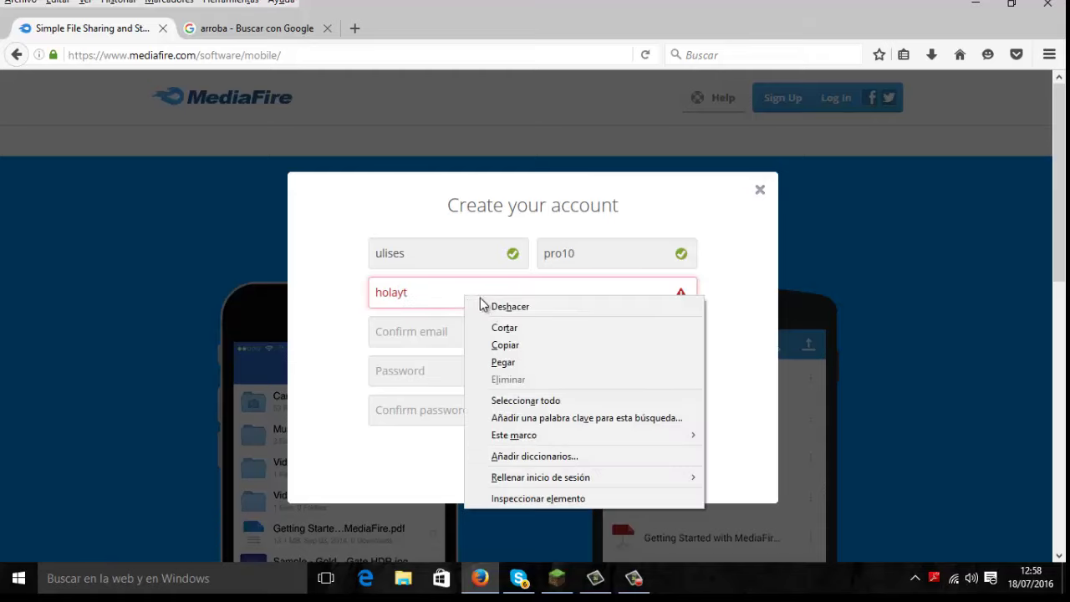
left_click(518, 366)
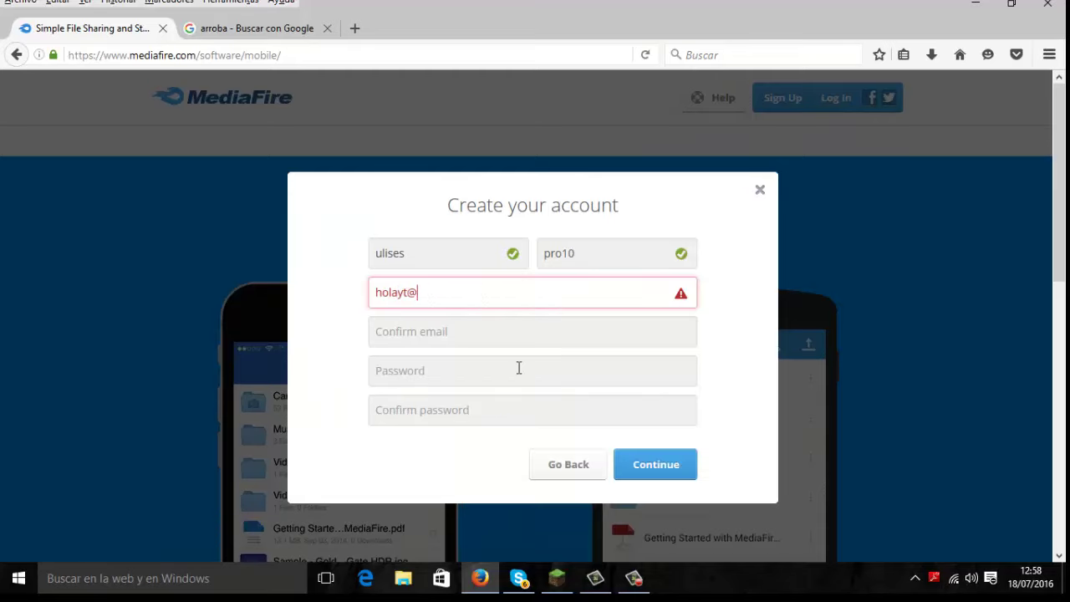
type("hotmail.com")
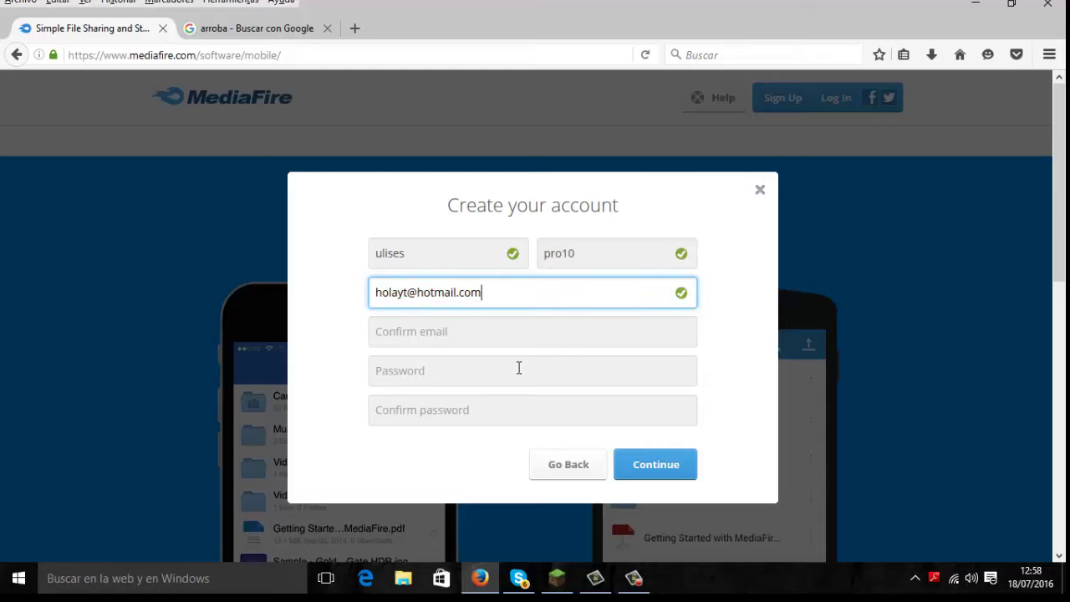
Step: Copy the email address and paste it into the Confirm email field
left_click_drag(377, 292, 496, 289)
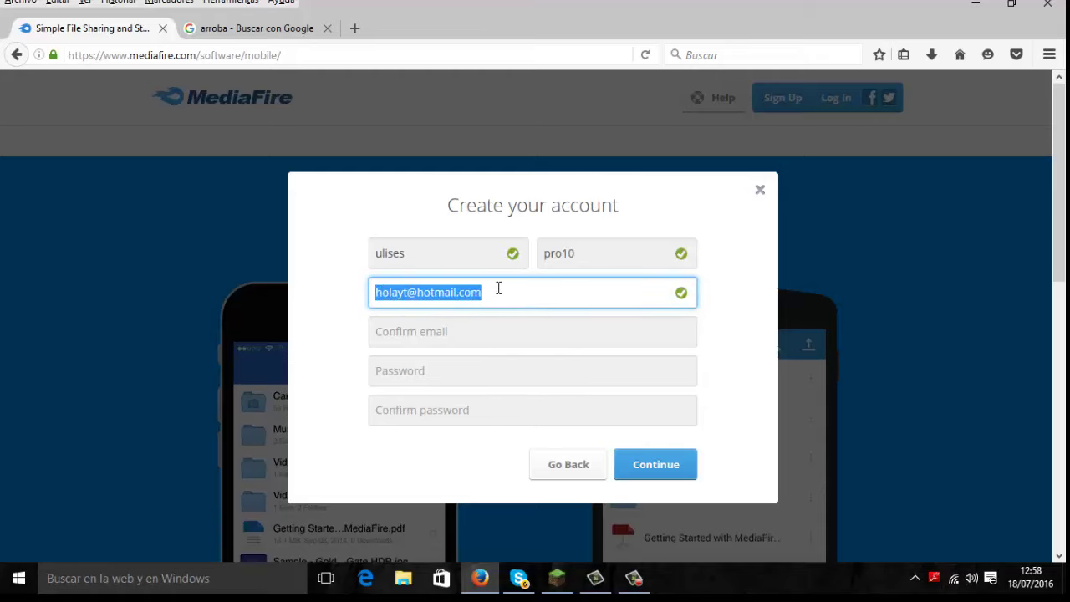
right_click(473, 295)
left_click(528, 344)
left_click(457, 334)
right_click(458, 336)
left_click(496, 407)
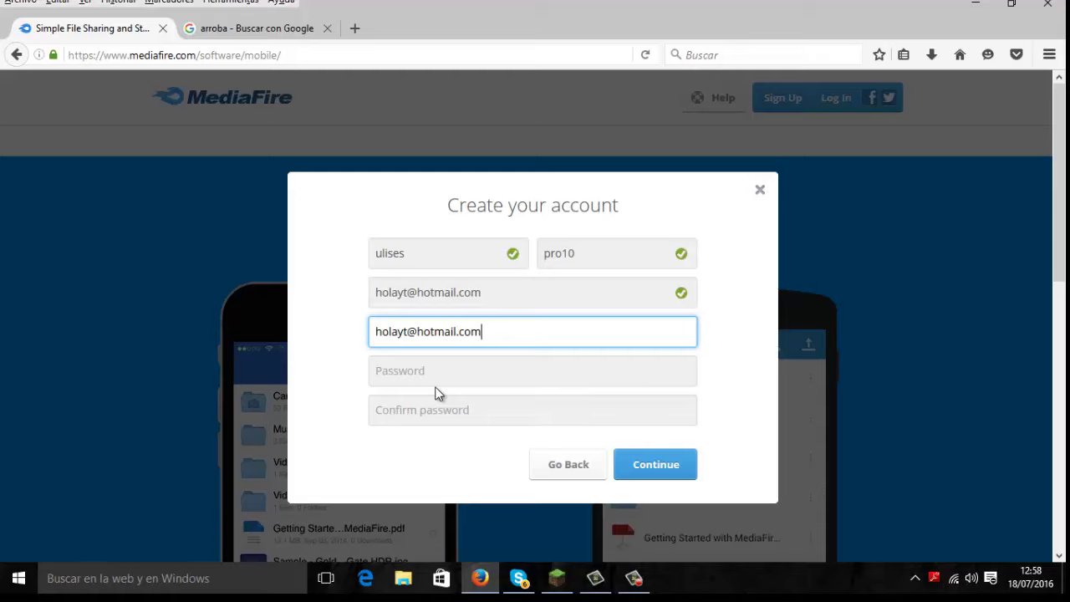
Step: Fill in the password and its confirmation, submit the form, and tick the not-a-robot box
left_click(430, 377)
type("1")
key("BackSpace")
type("123")
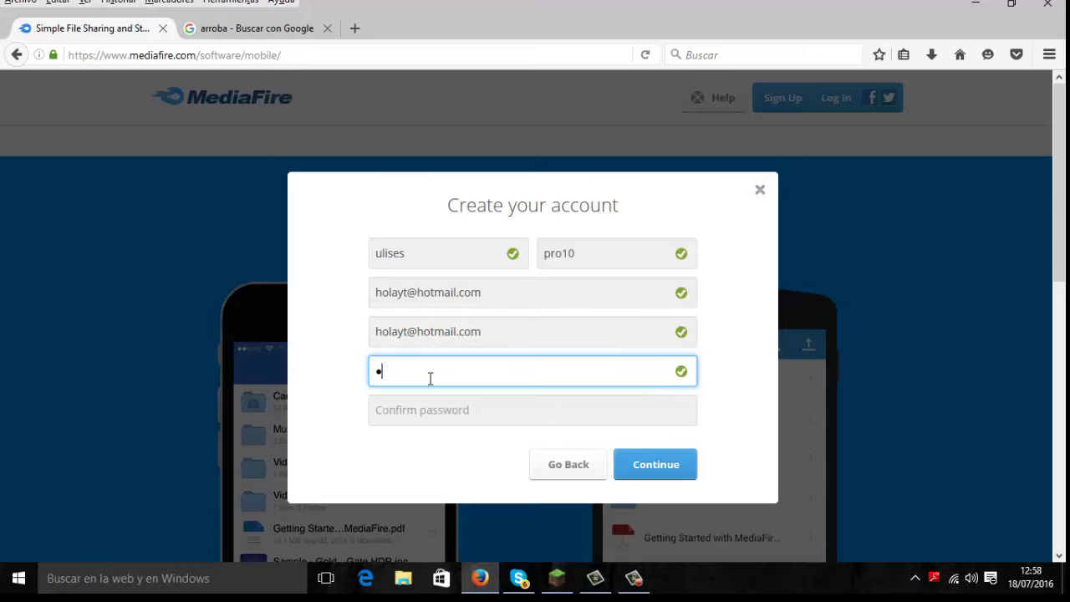
type("4567890")
left_click(427, 410)
type("123456")
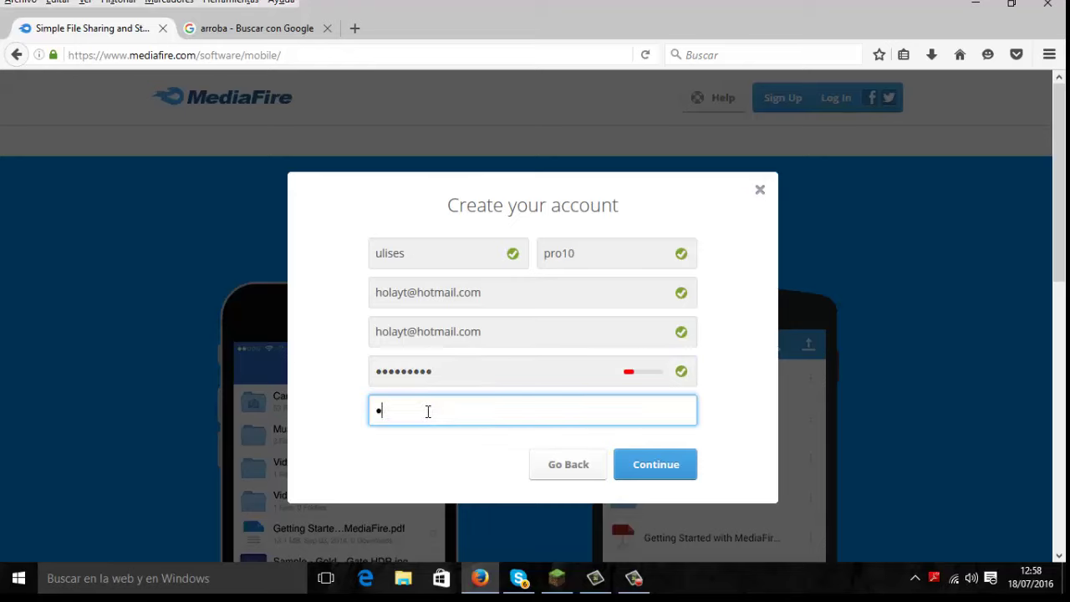
type("789")
left_click(651, 470)
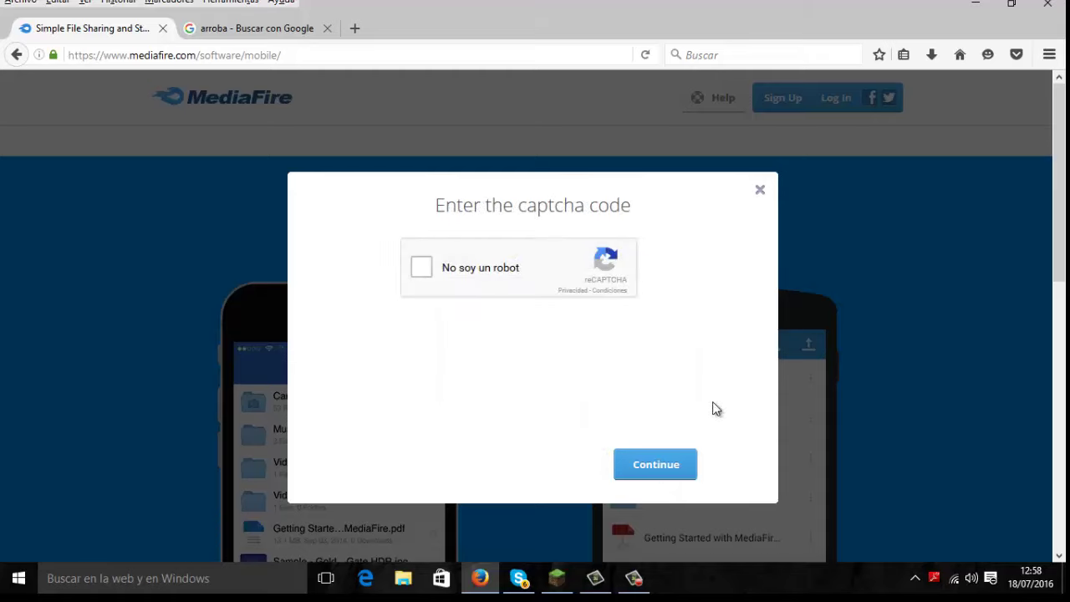
left_click(424, 269)
Step: Submit the captcha, then clear the rejected email address from the email field
left_click(666, 466)
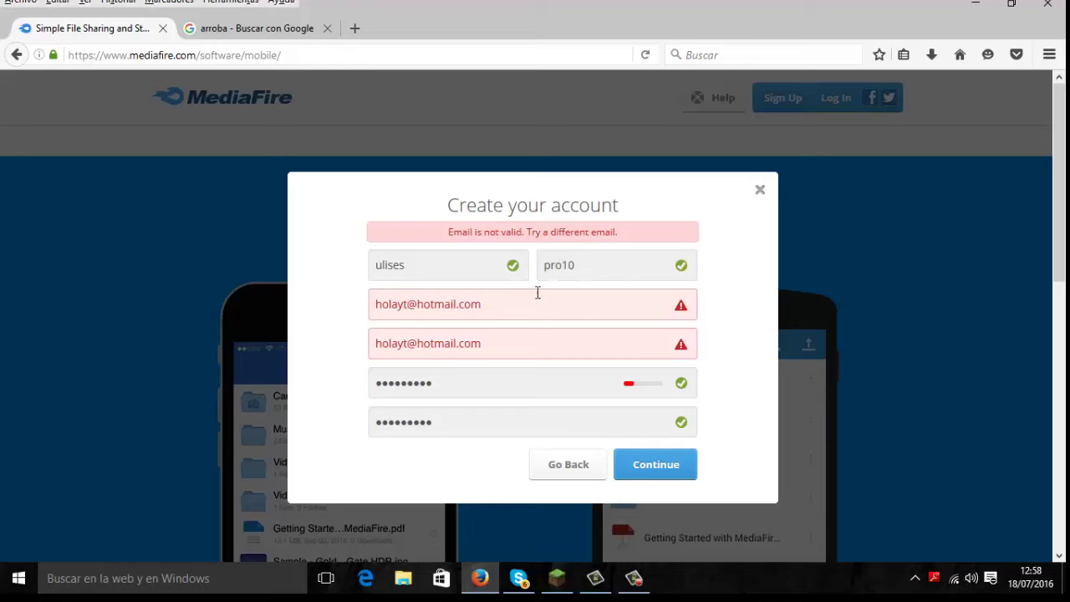
triple_click(400, 308)
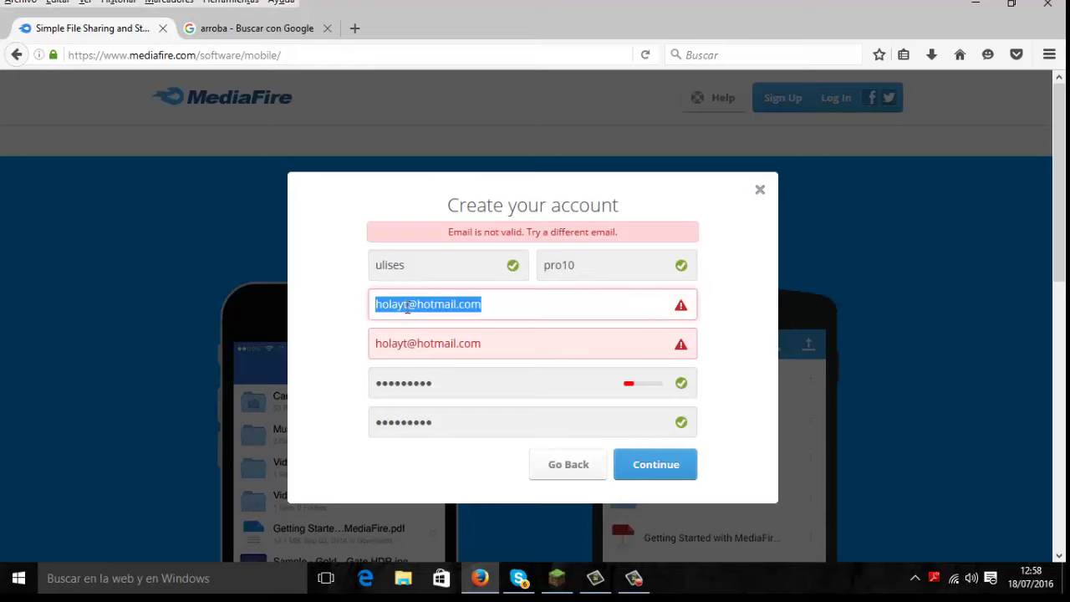
left_click(407, 306)
key("BackSpace")
key("BackSpace")
key("BackSpace")
key("BackSpace")
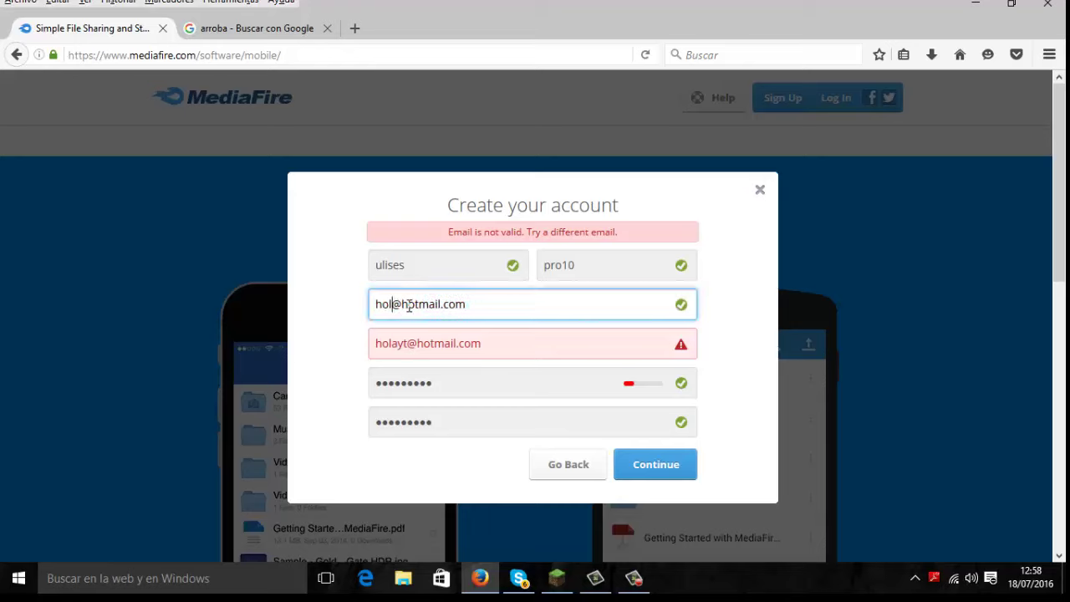
key("BackSpace")
key("BackSpace")
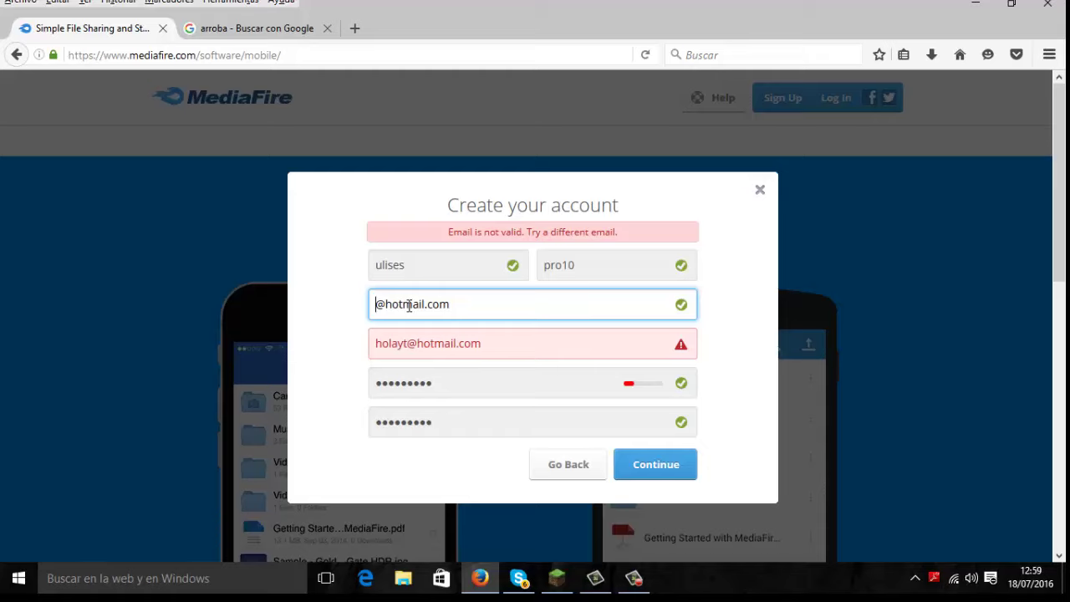
key("Right")
key("Right")
key("Right")
key("BackSpace")
key("BackSpace")
key("BackSpace")
key("BackSpace")
key("BackSpace")
key("BackSpace")
key("BackSpace")
key("BackSpace")
key("BackSpace")
key("BackSpace")
key("BackSpace")
key("BackSpace")
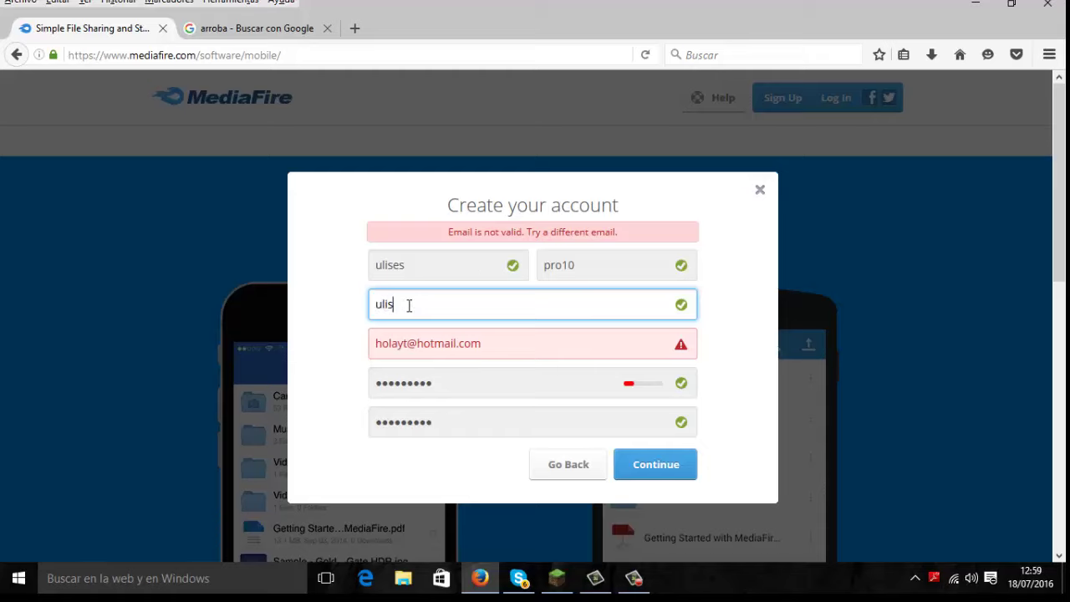
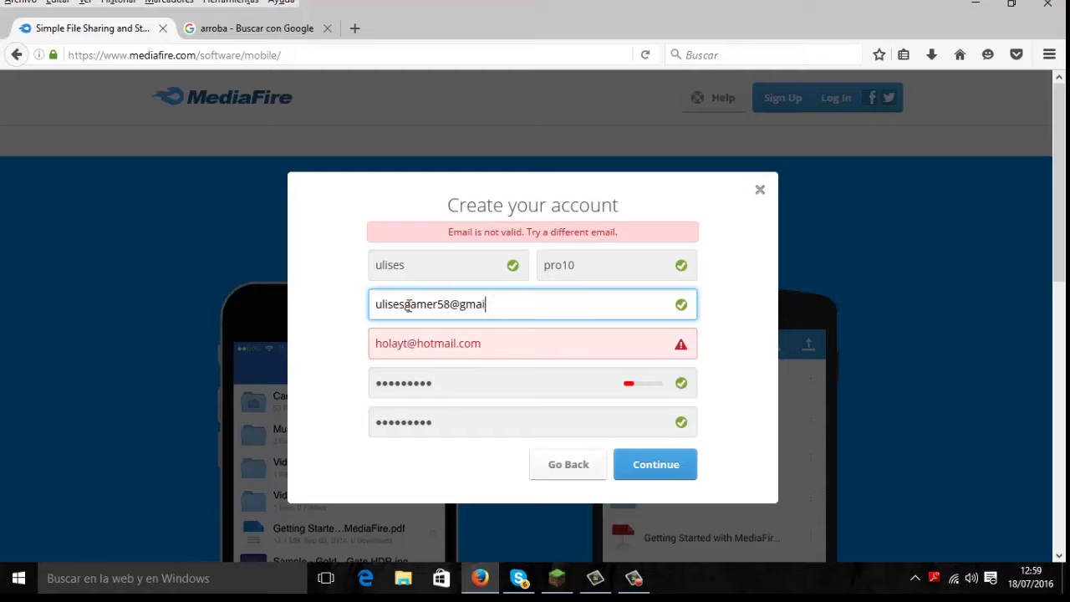
Step: Type a new gmail.com address and retype it in the Confirm email field
left_click(503, 346)
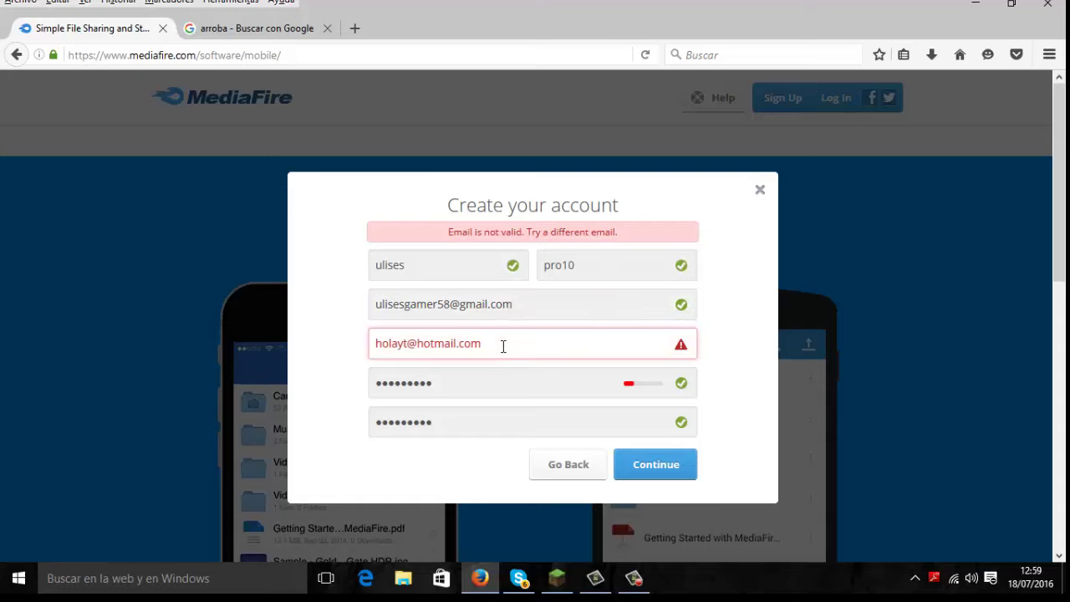
key("BackSpace")
key("BackSpace")
key("BackSpace")
key("BackSpace")
key("BackSpace")
key("BackSpace")
key("BackSpace")
key("BackSpace")
key("BackSpace")
key("BackSpace")
key("BackSpace")
key("BackSpace")
key("BackSpace")
key("BackSpace")
key("BackSpace")
key("BackSpace")
key("BackSpace")
key("BackSpace")
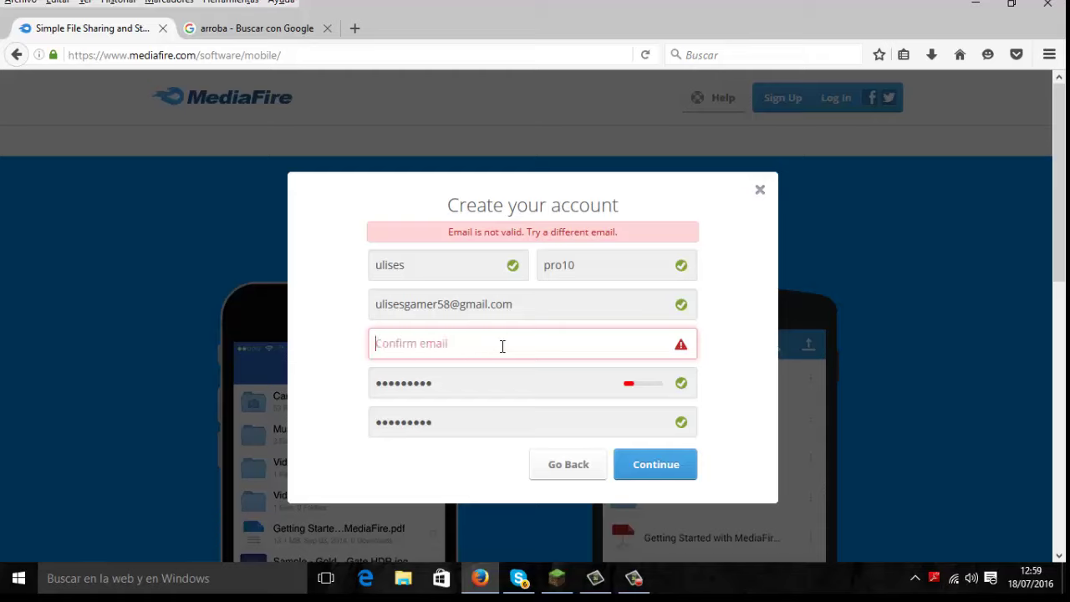
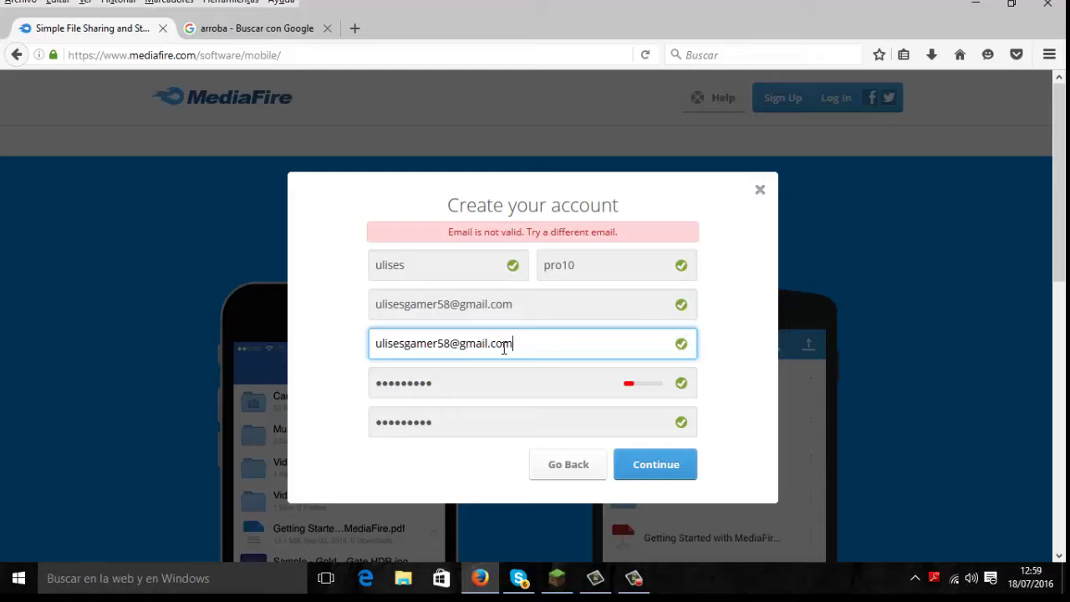
Step: Resubmit the corrected sign-up form and confirm the captcha to create the account
left_click(498, 385)
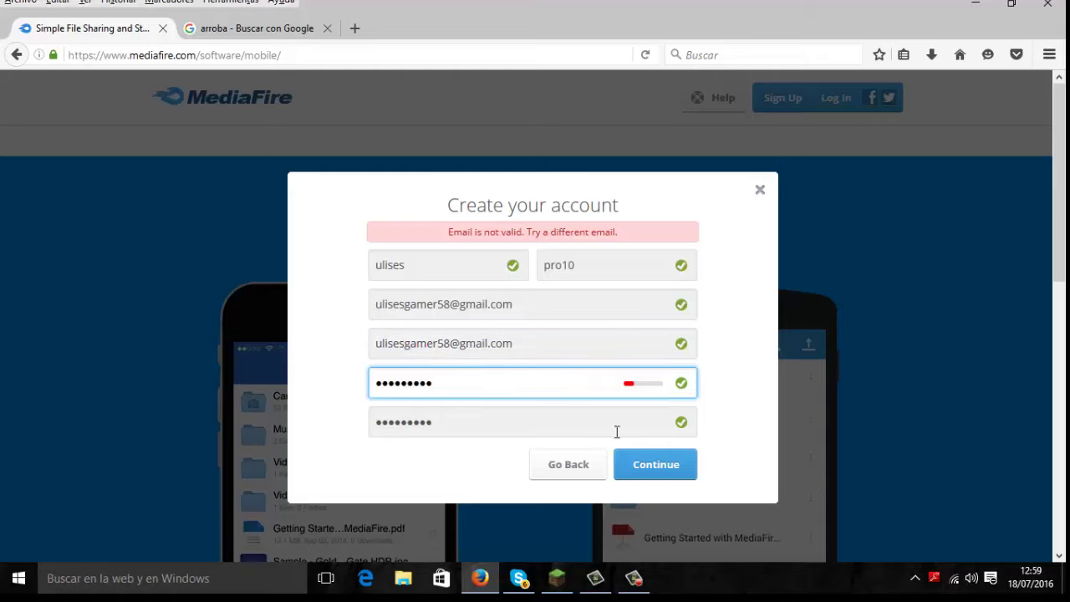
left_click(656, 483)
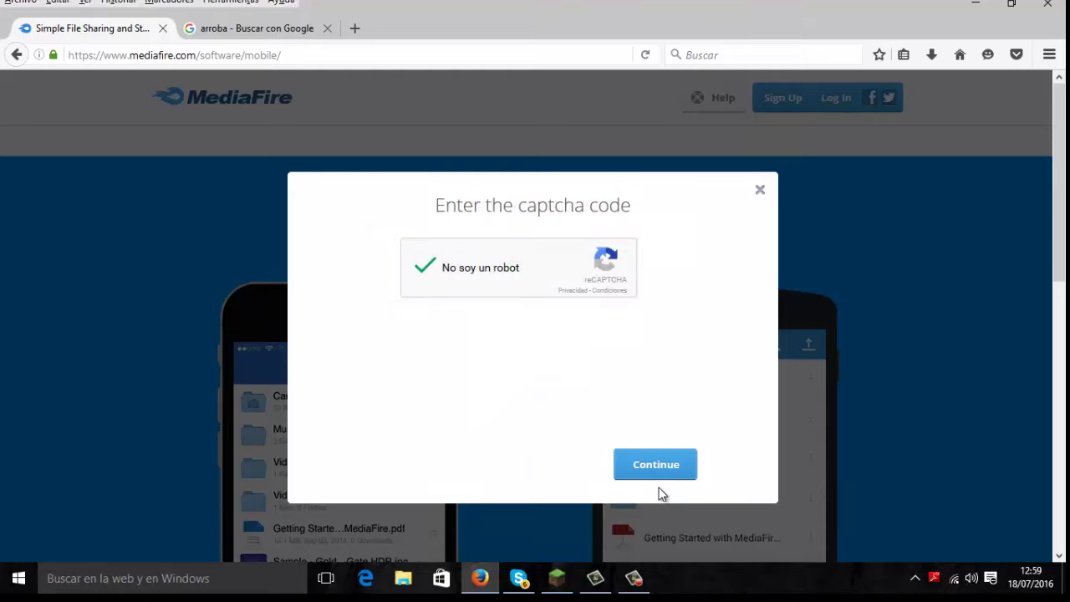
left_click(660, 473)
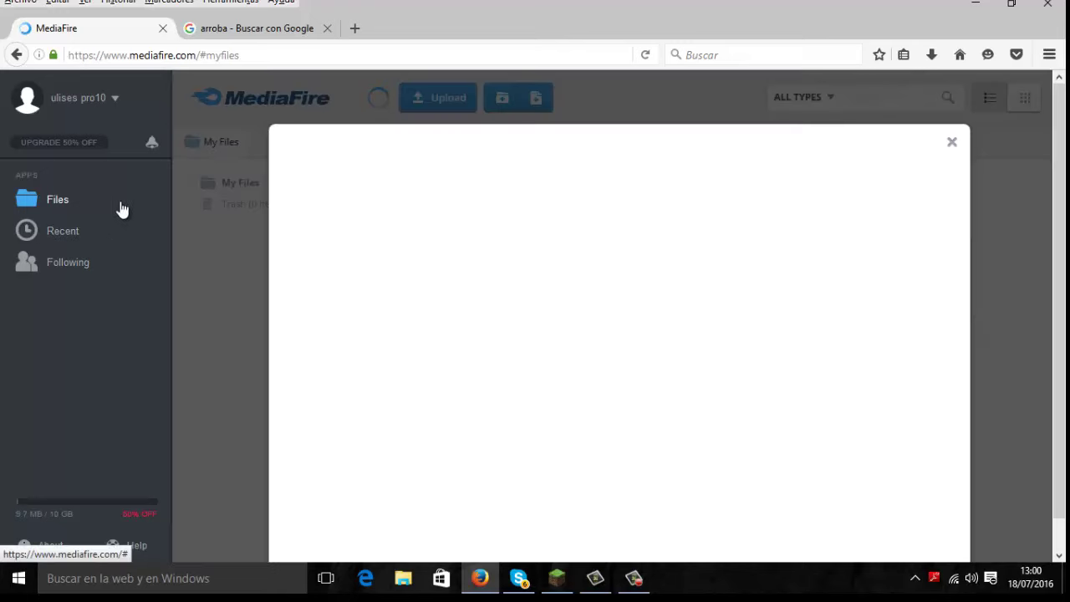
Step: Close the welcome dialog and choose Upload > From computer
left_click(949, 143)
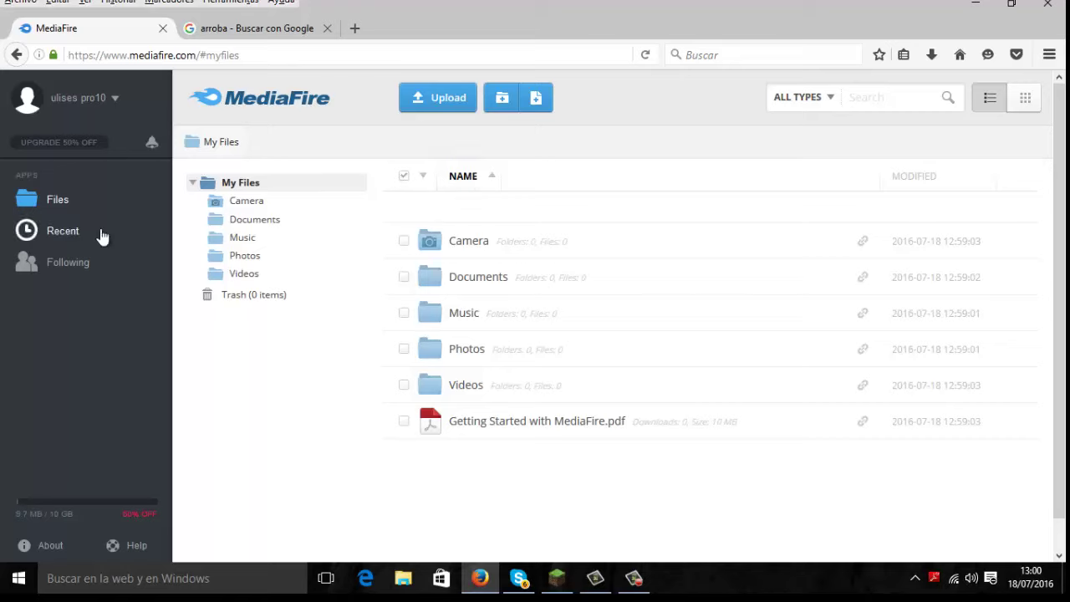
left_click(454, 102)
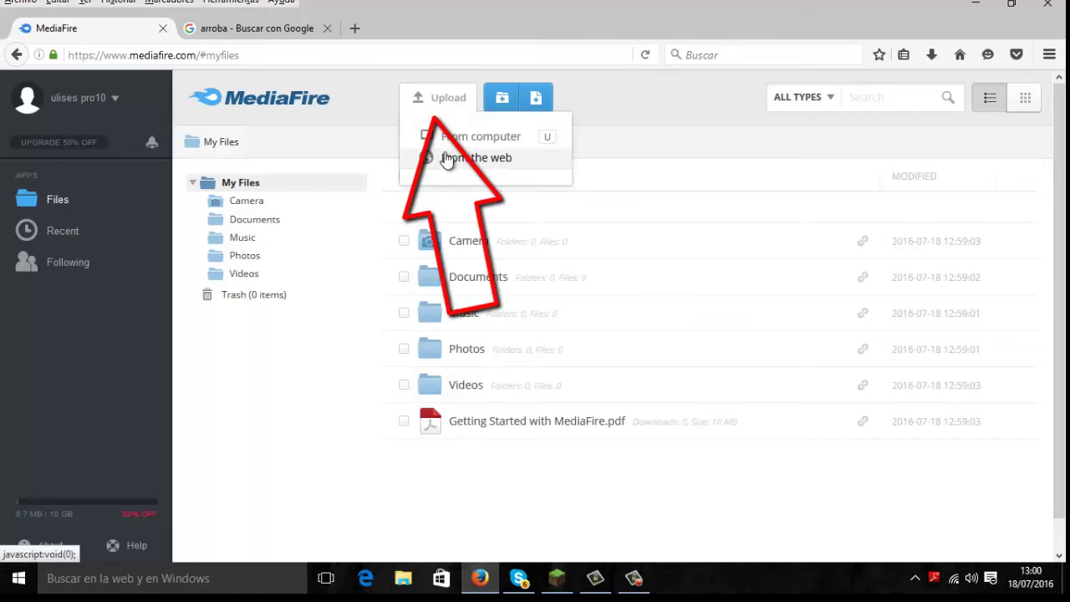
left_click(466, 141)
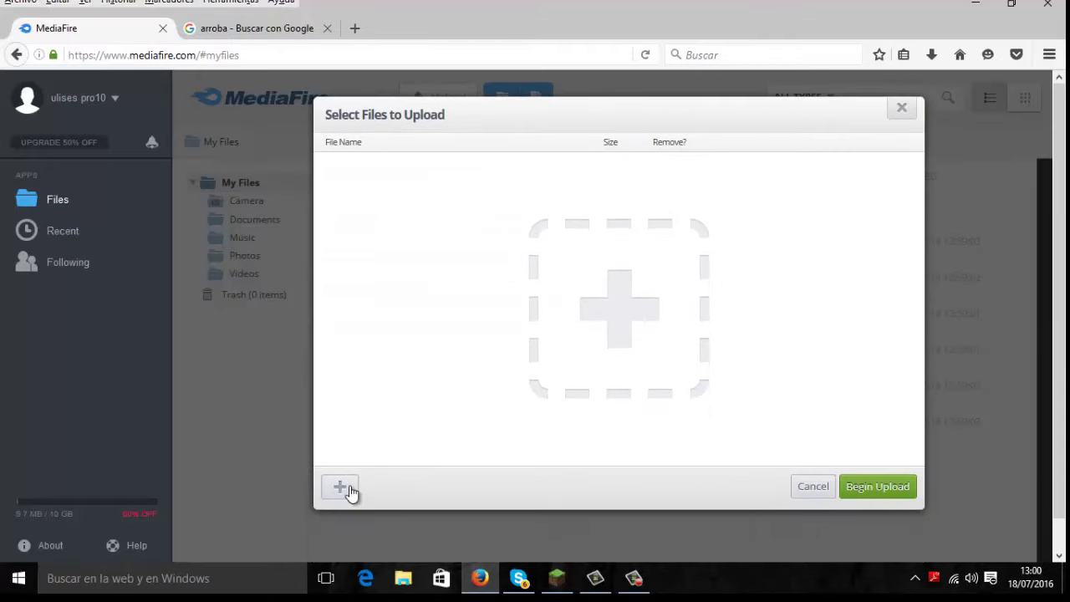
Step: Open the computer's file browser, reposition its window, then close it
left_click(349, 492)
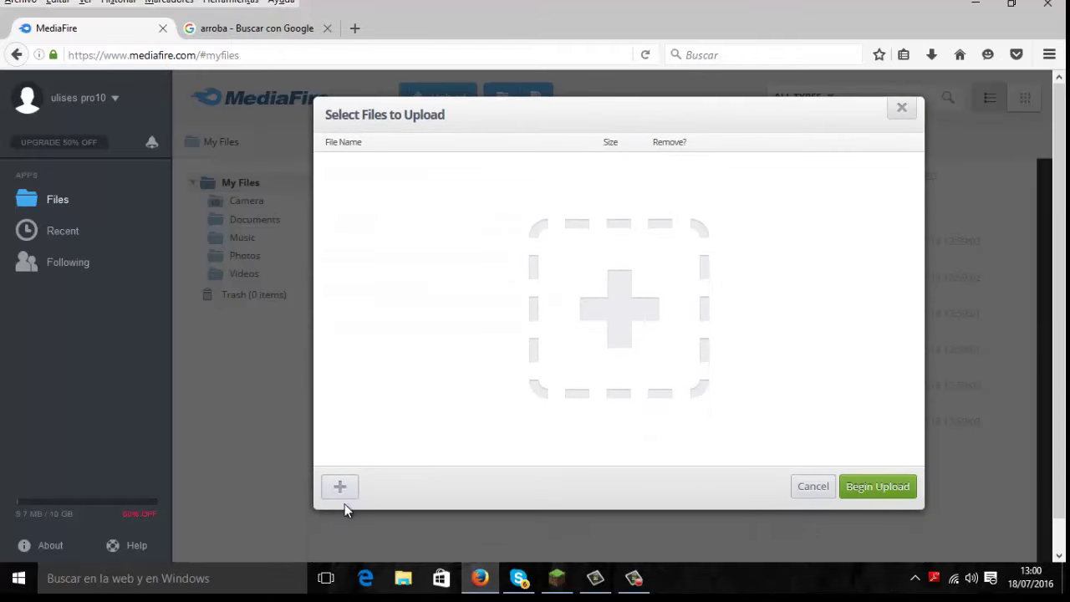
scroll(351, 322, "down", 2)
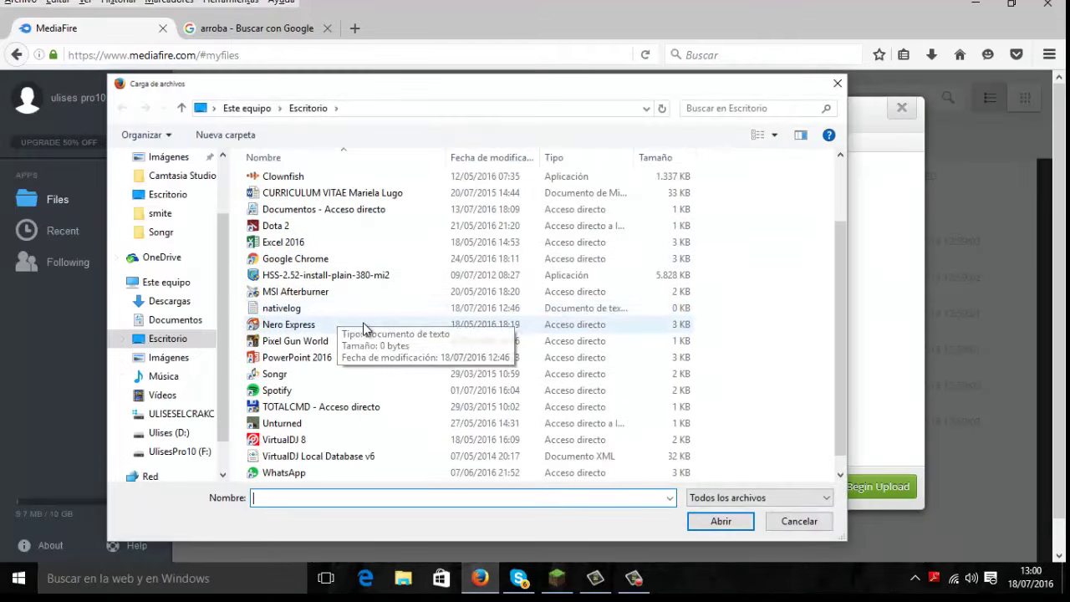
scroll(326, 346, "up", 2)
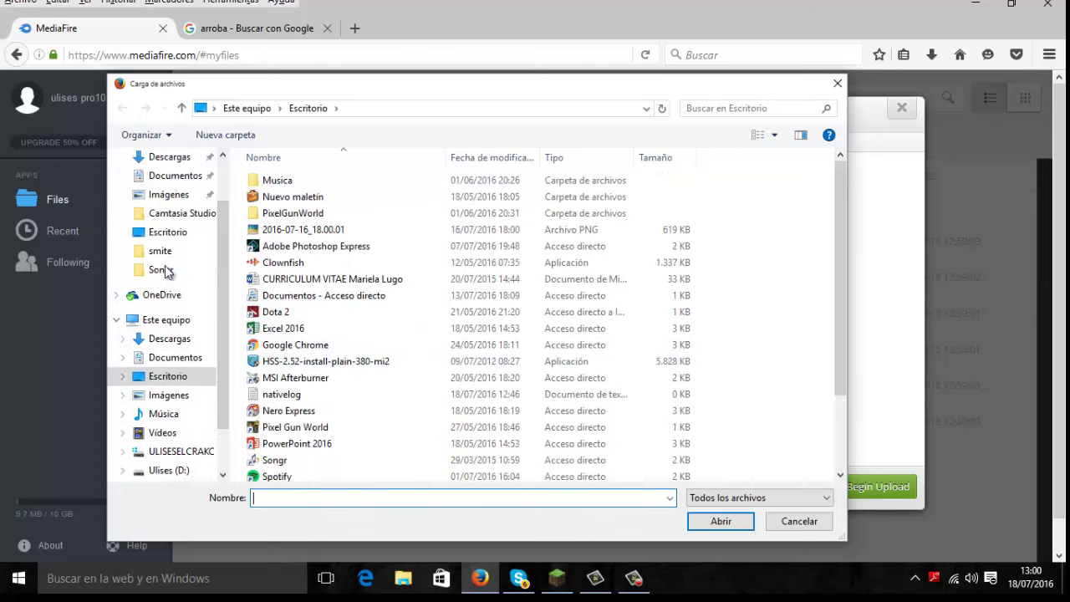
left_click_drag(812, 88, 545, 158)
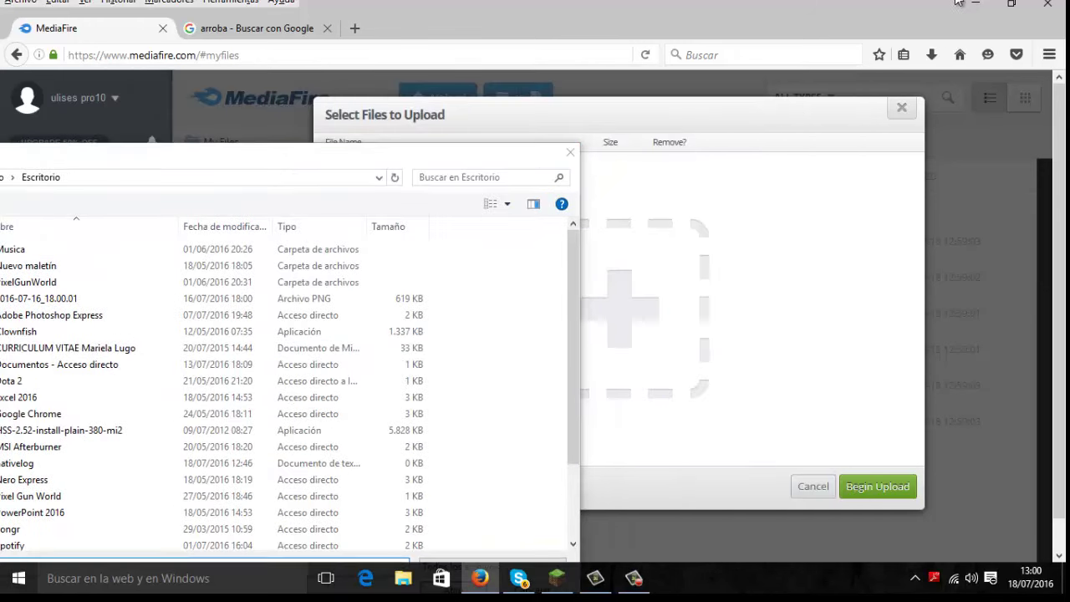
left_click_drag(387, 153, 554, 96)
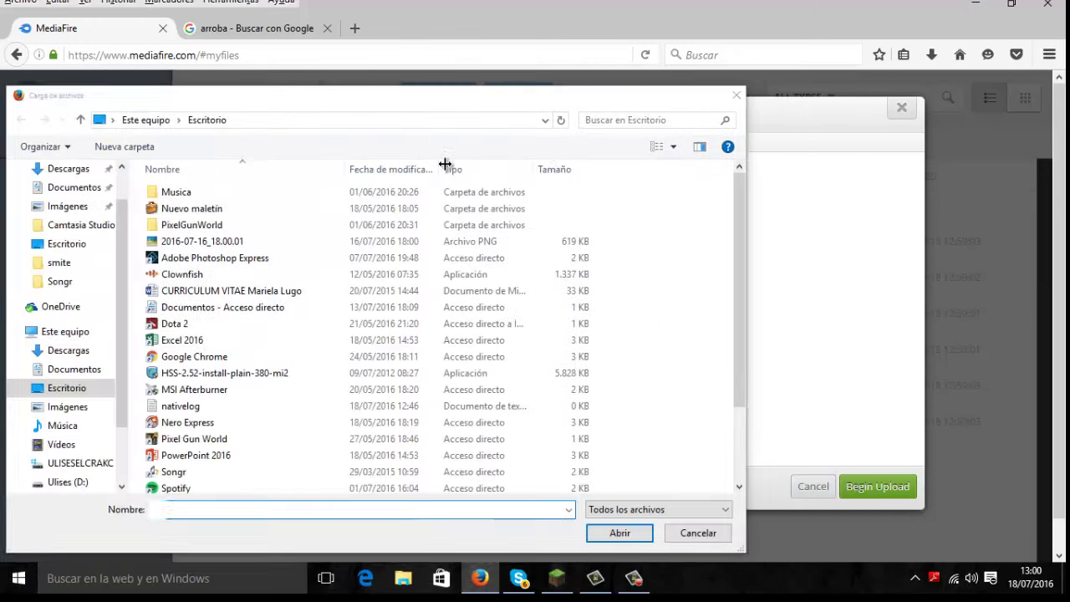
left_click(737, 95)
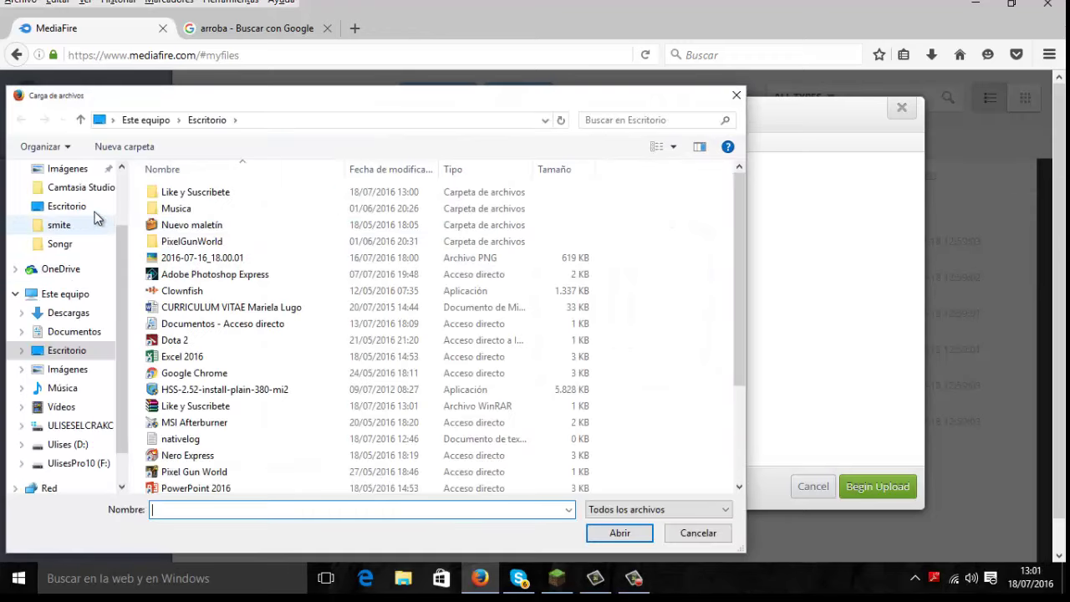
Step: Select Like y Suscribete.rar in the Escritorio folder and confirm it for upload
left_click(95, 209)
scroll(270, 301, "down", 3)
scroll(269, 312, "up", 2)
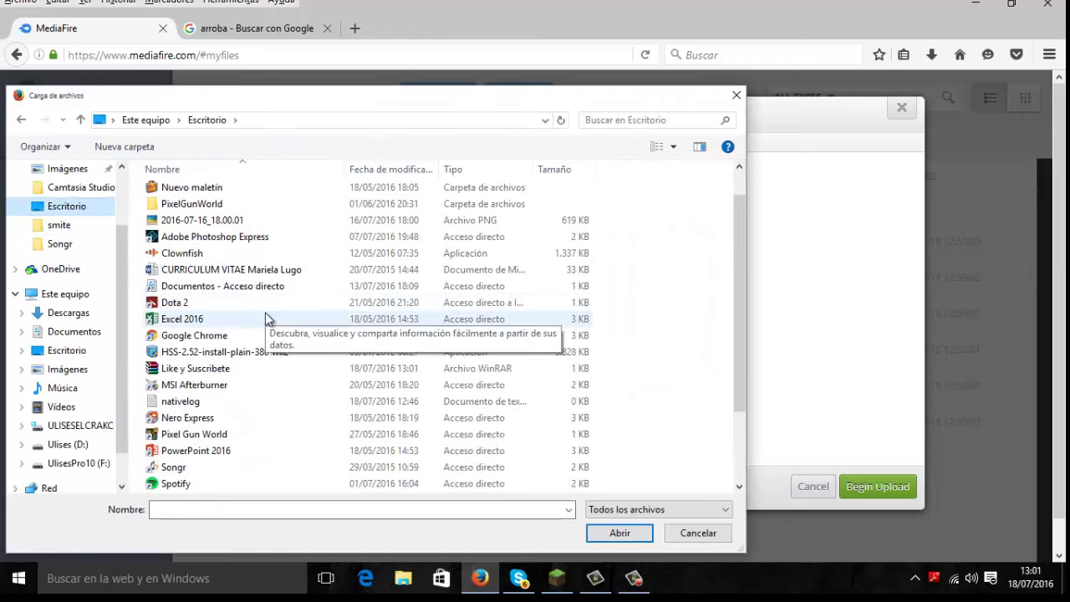
scroll(264, 314, "up", 1)
scroll(251, 282, "down", 3)
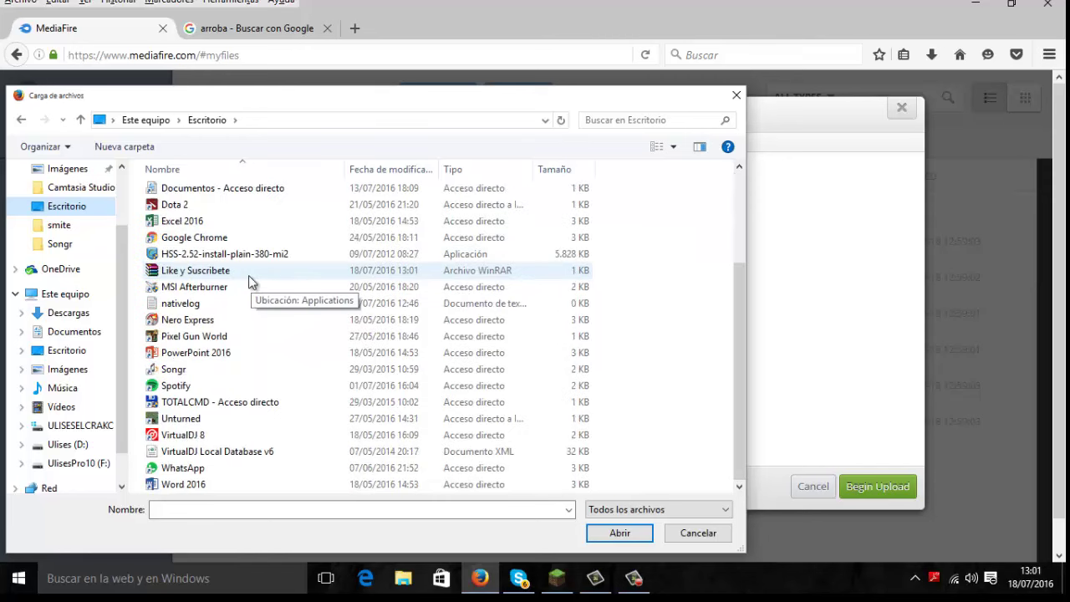
left_click(230, 272)
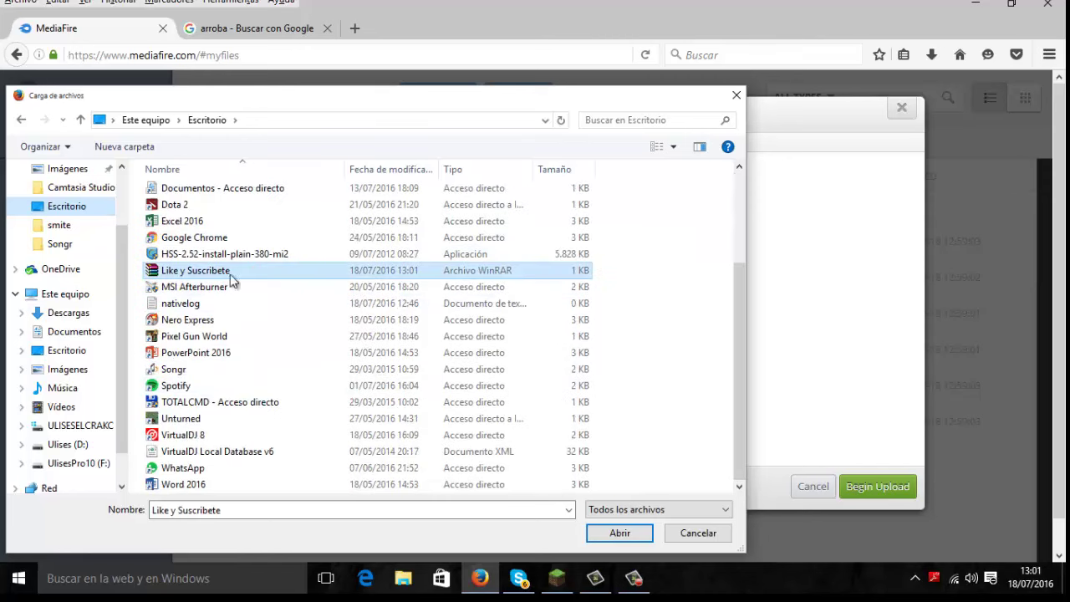
left_click(619, 535)
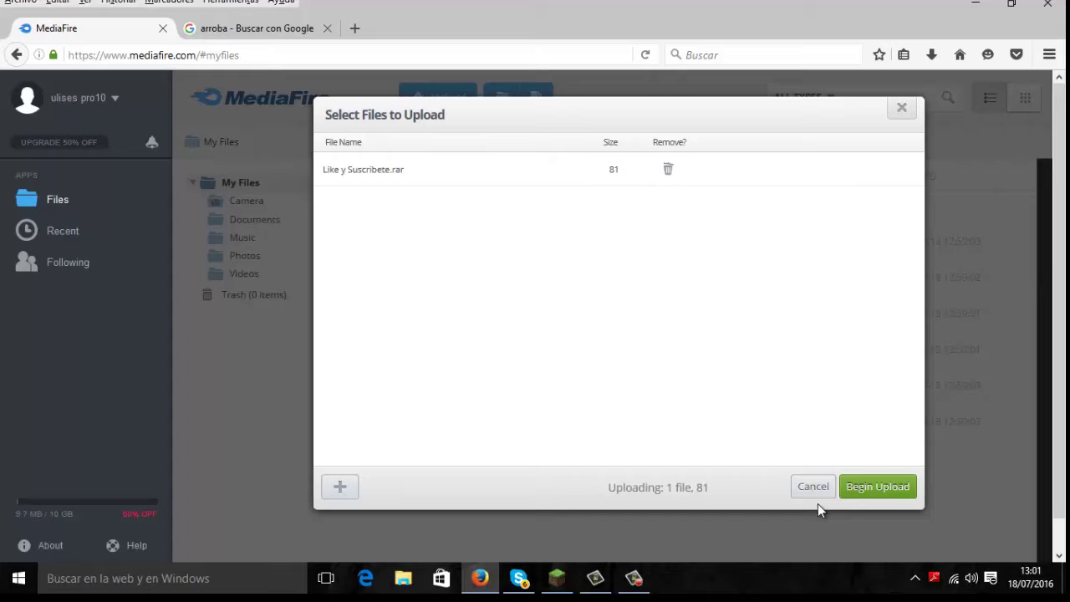
Step: Upload Like y Suscribete.rar, return to My Files, and select the uploaded file
left_click(875, 494)
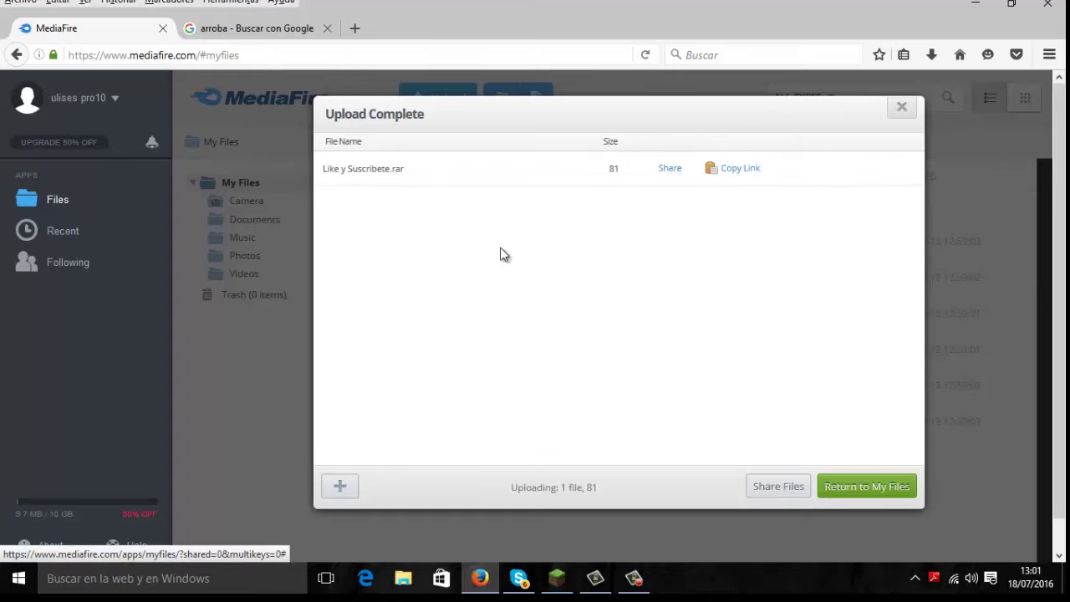
left_click(852, 493)
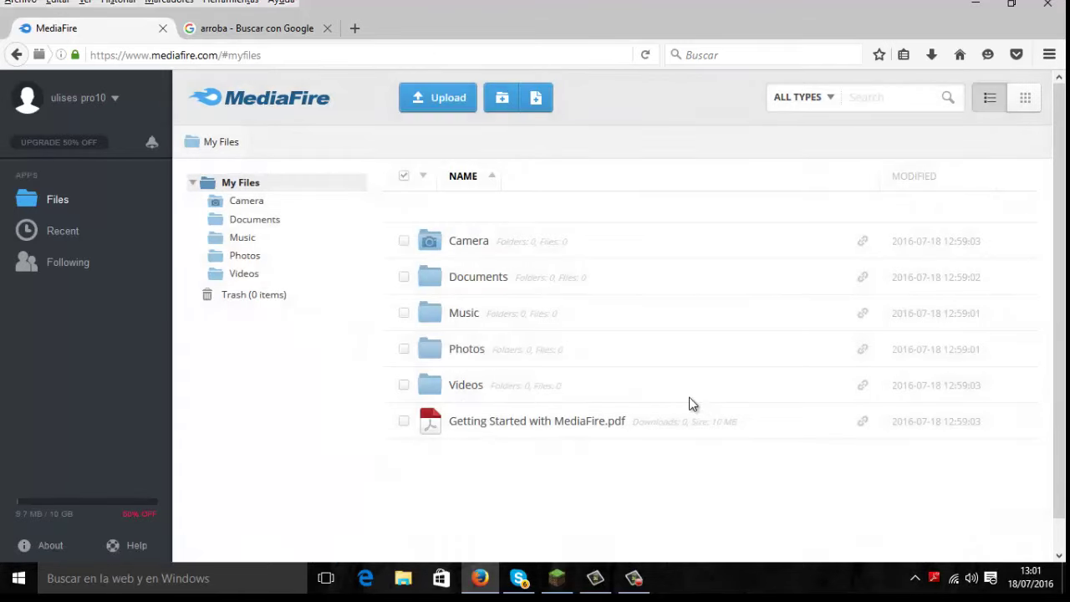
left_click(728, 240)
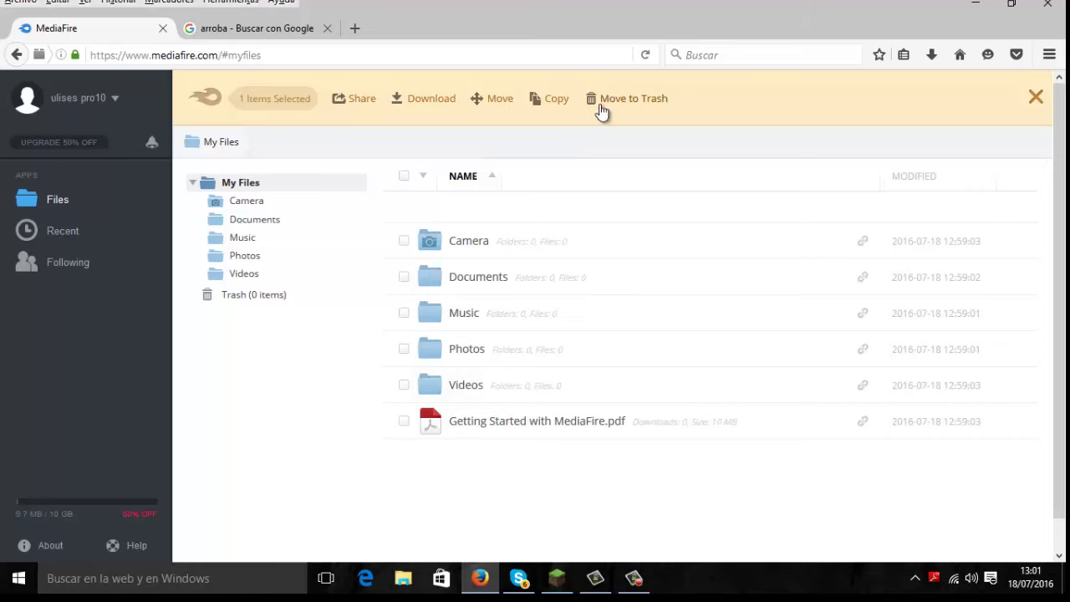
Step: Copy Like y Suscribete.rar, then switch between folders to refresh My Files
left_click(536, 101)
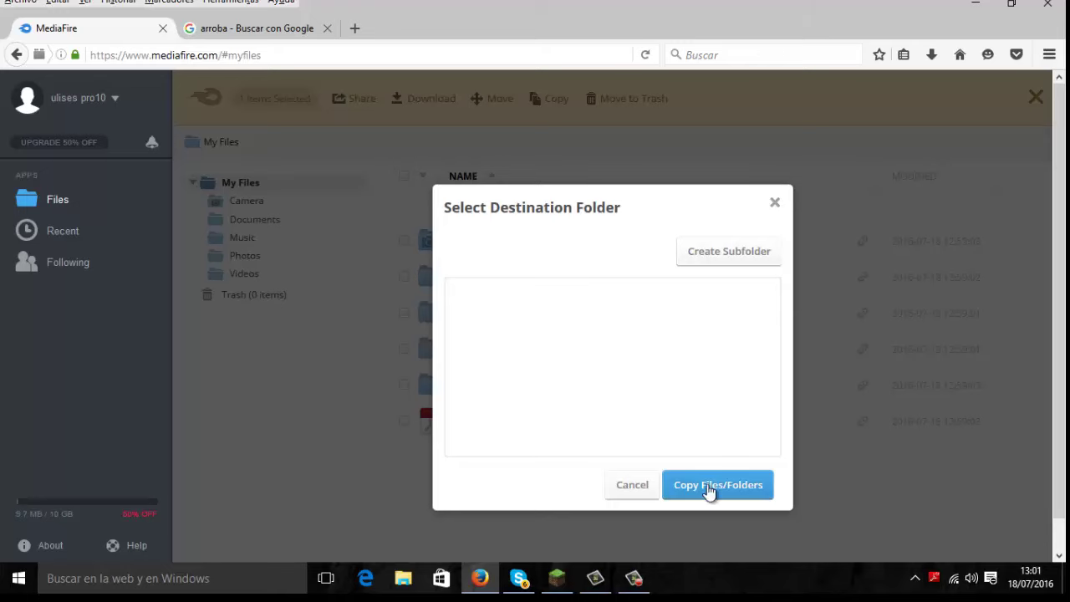
left_click(707, 491)
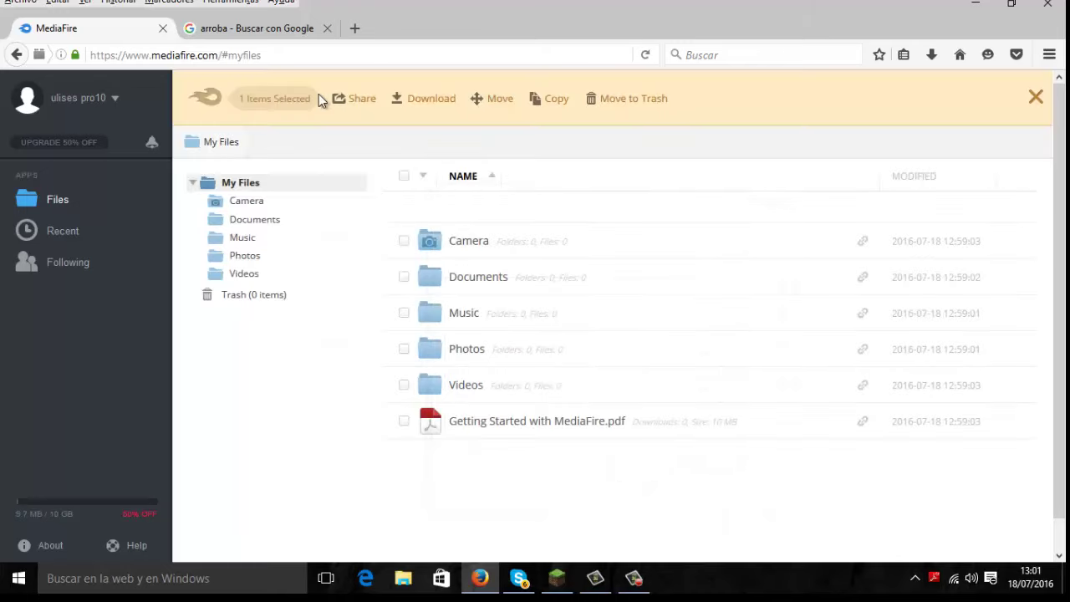
left_click(276, 98)
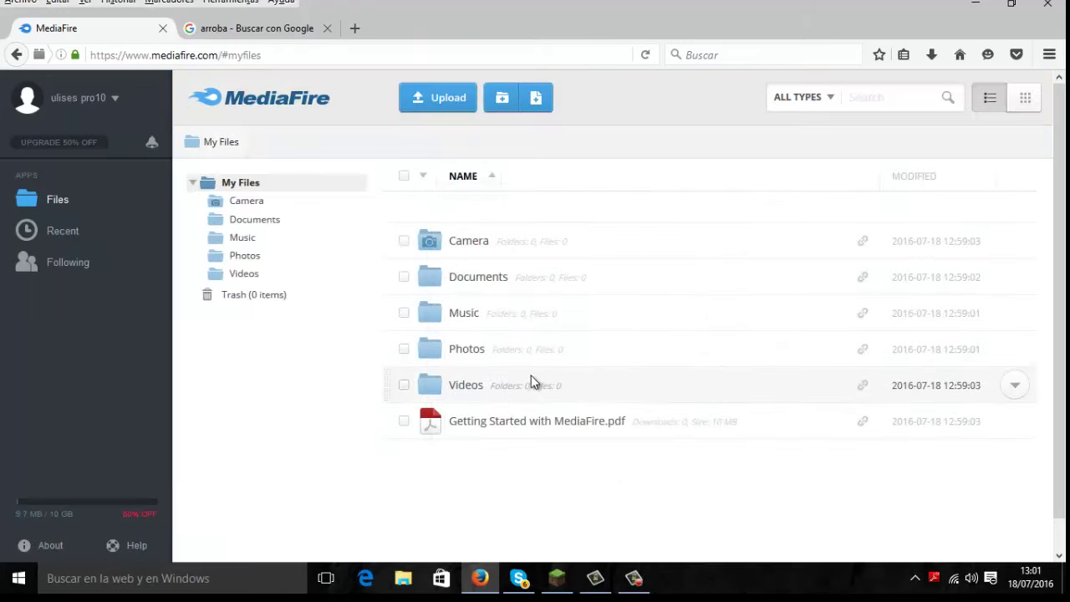
left_click(273, 201)
left_click(279, 183)
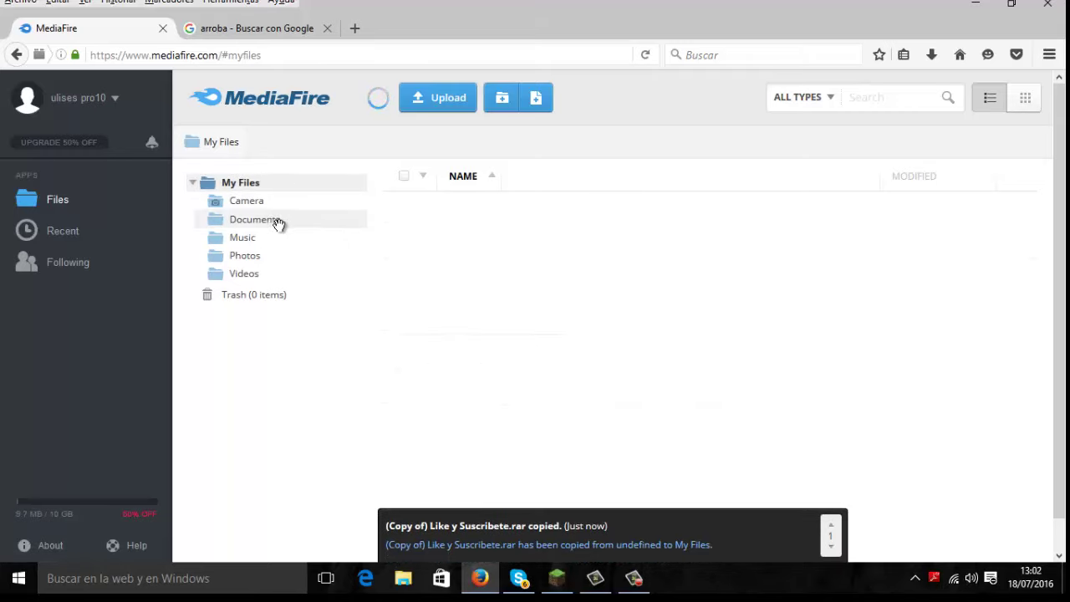
left_click(276, 219)
left_click(282, 202)
left_click(284, 186)
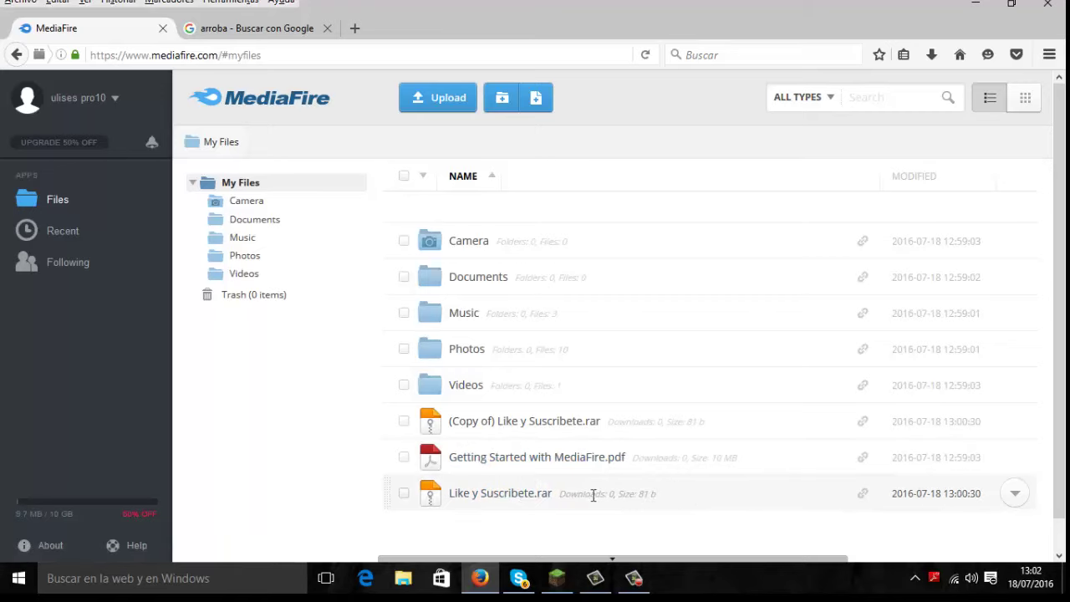
Step: Open the download page of Like y Suscribete.rar and copy its URL
left_click(500, 492)
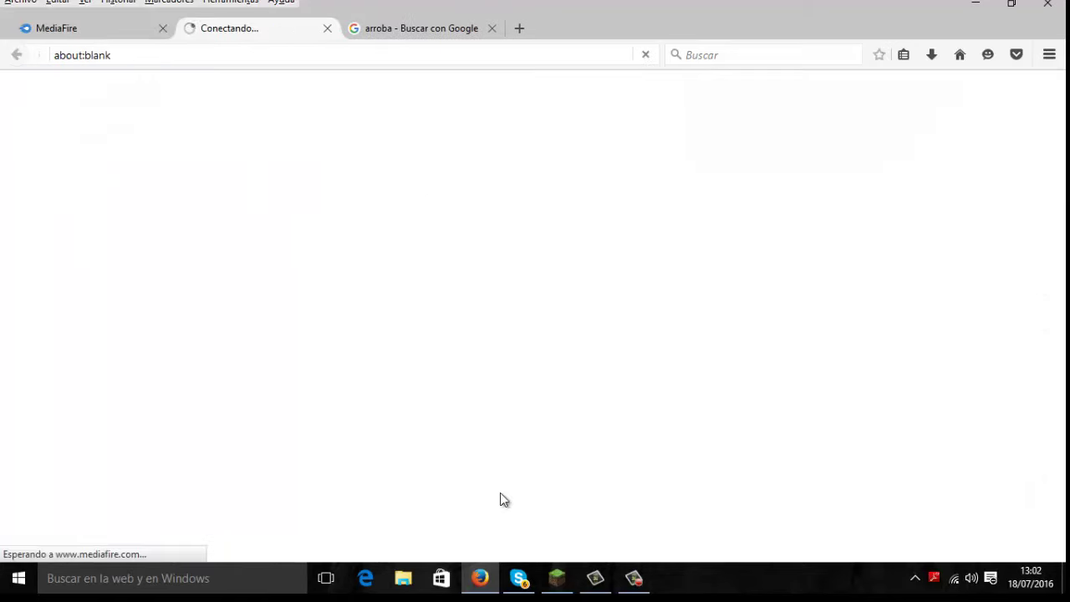
left_click(122, 33)
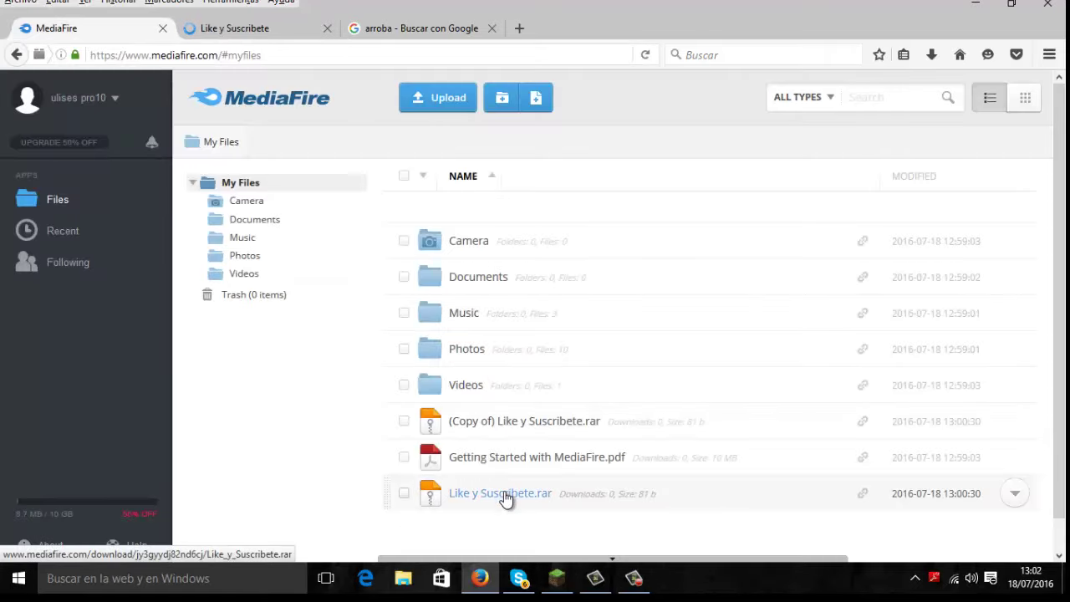
left_click(237, 31)
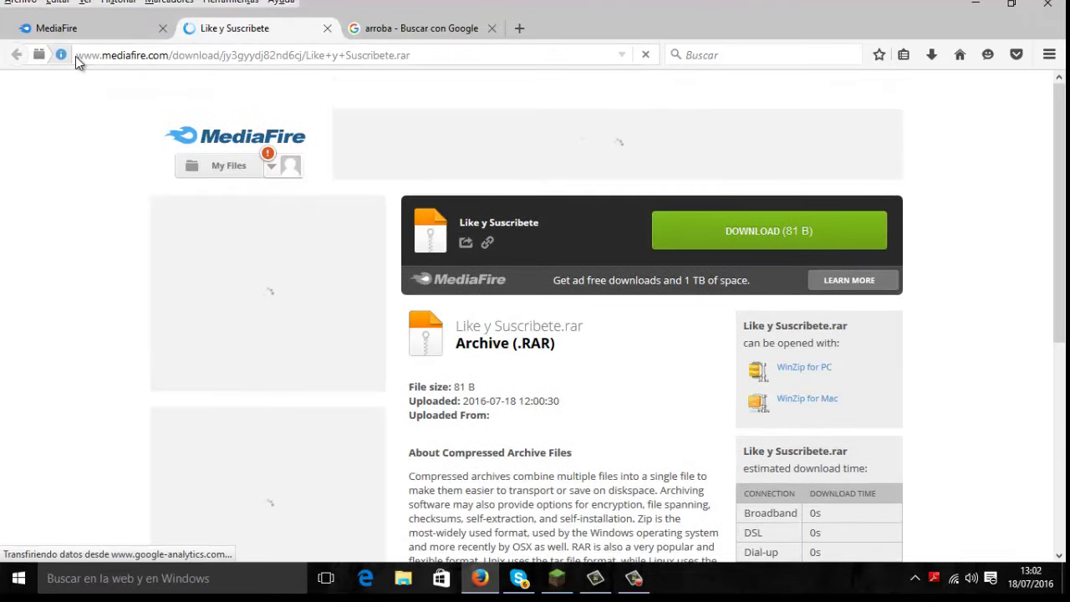
left_click_drag(75, 56, 418, 57)
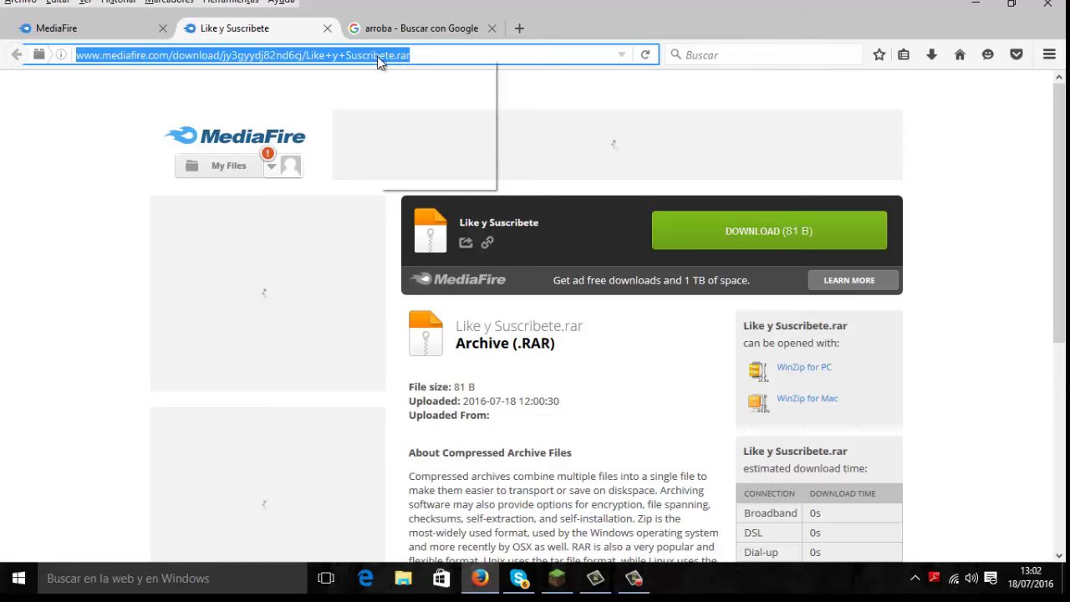
left_click(431, 103)
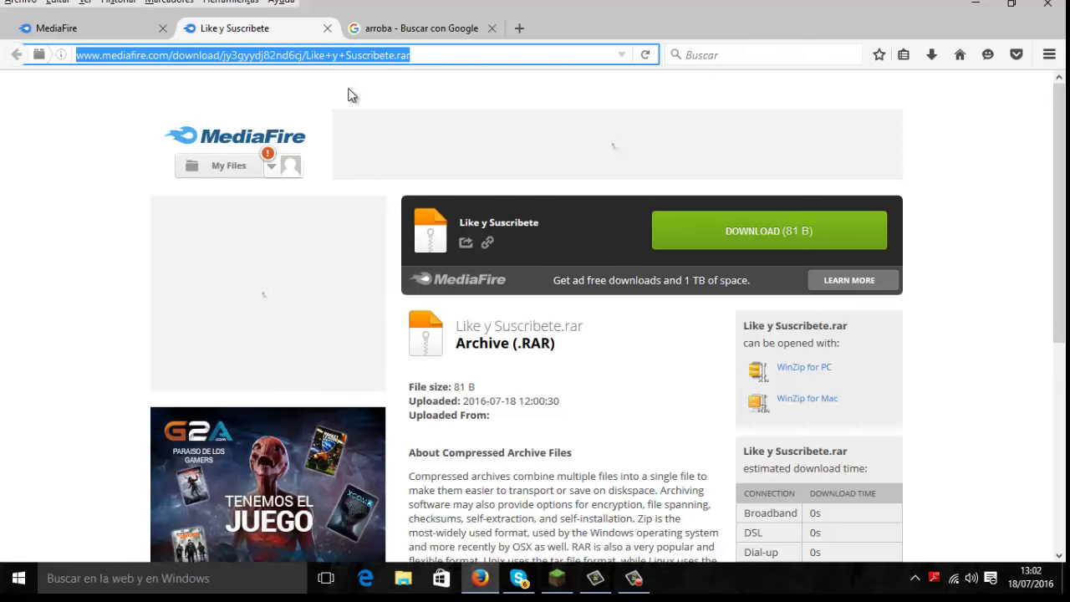
Step: Load the copied download link in place of the Google tab's address
left_click(434, 27)
left_click(436, 53)
key("BackSpace")
right_click(423, 55)
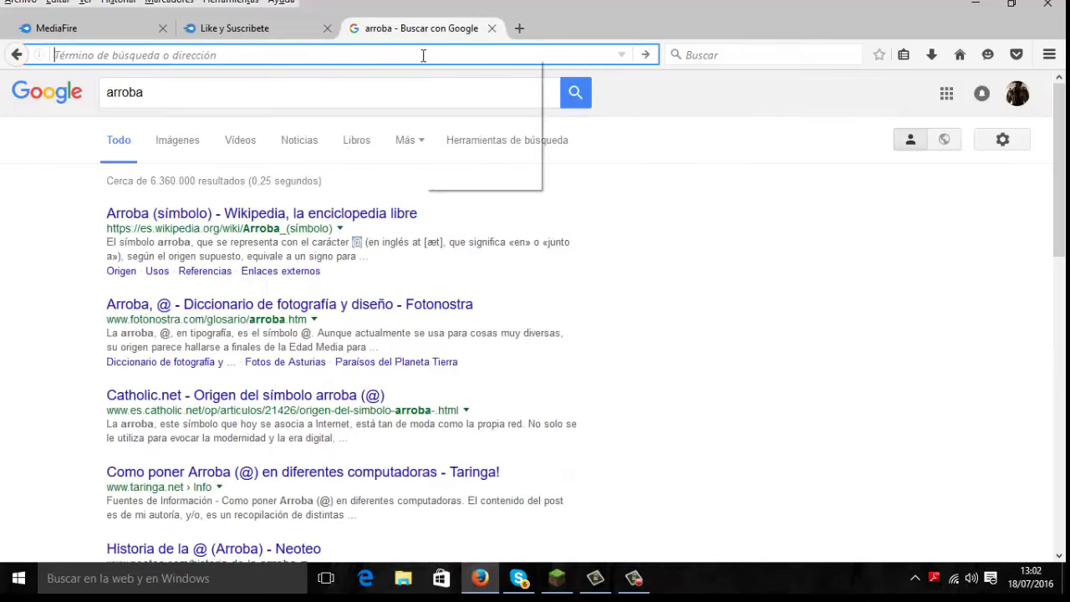
left_click(459, 126)
key("Return")
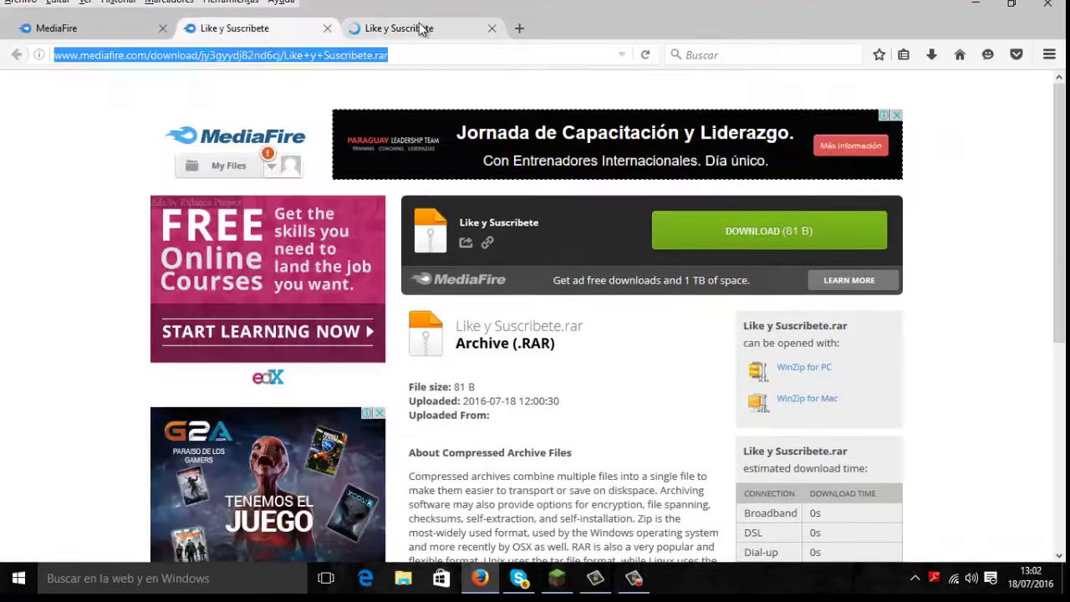
left_click(420, 29)
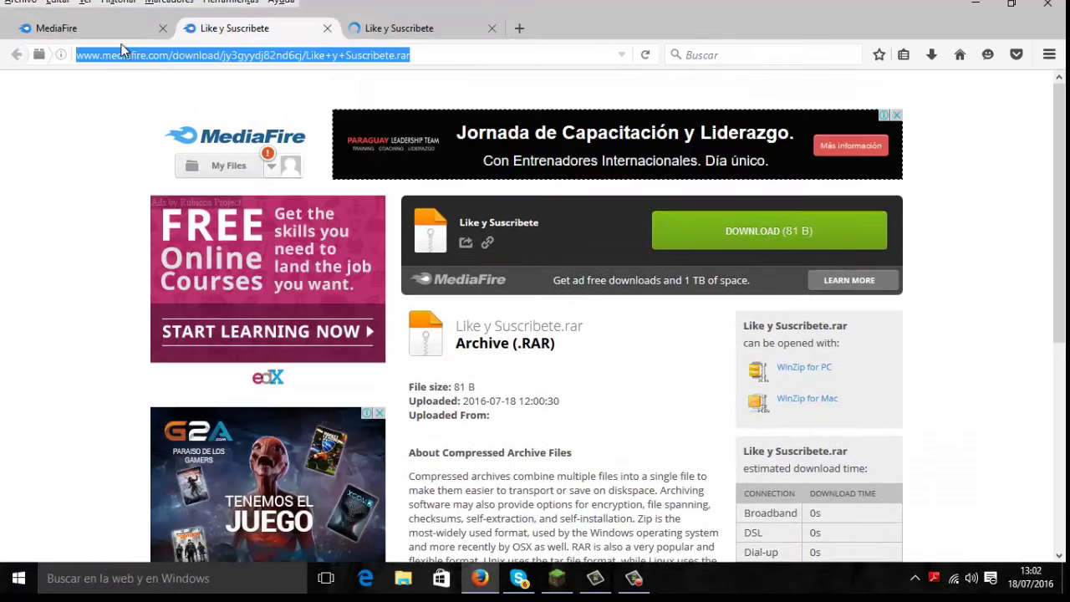
left_click(72, 30)
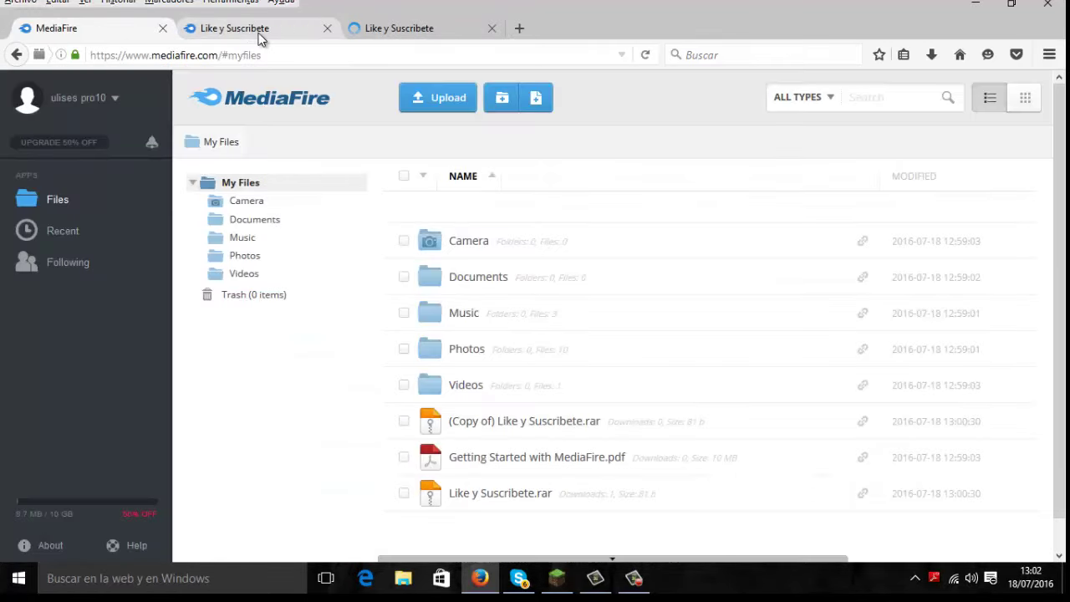
left_click(413, 30)
Step: Minimize Firefox, bring back the Camtasia recorder panel and stop the recording
left_click(975, 7)
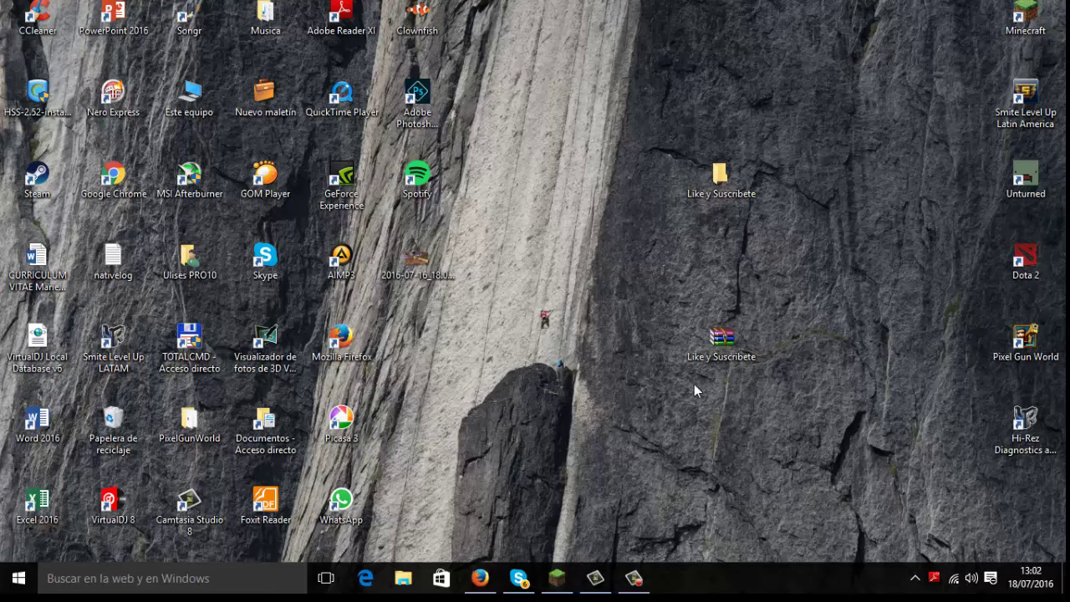
left_click(610, 577)
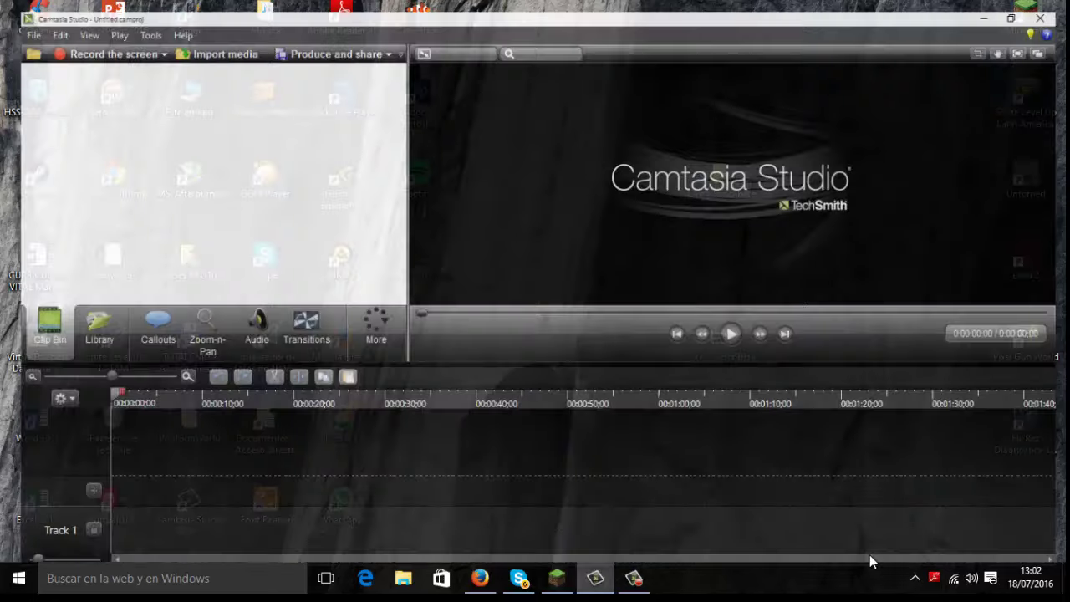
left_click(635, 579)
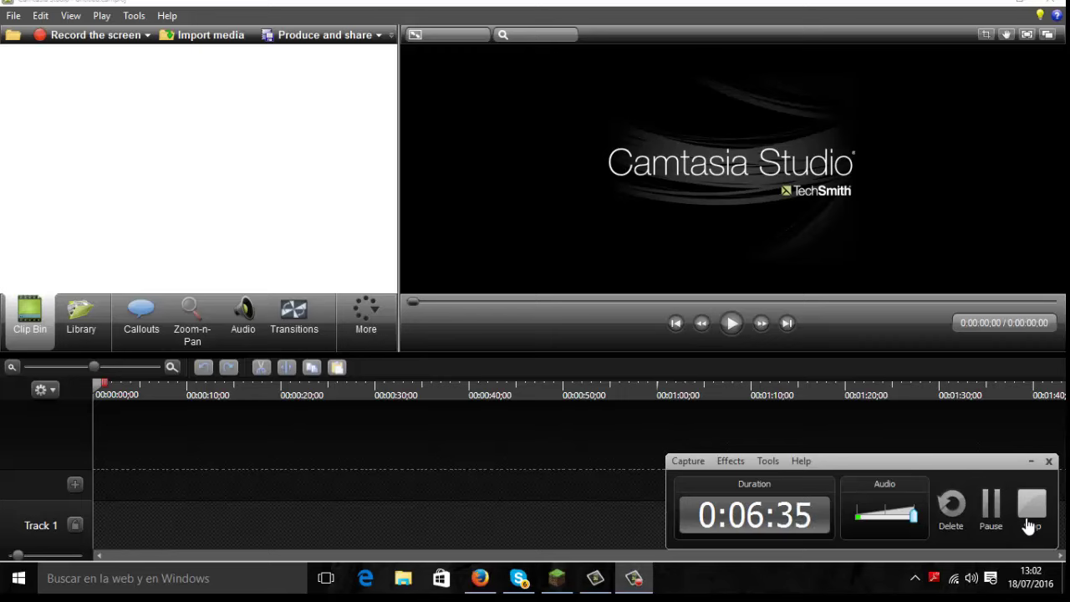
left_click(1031, 525)
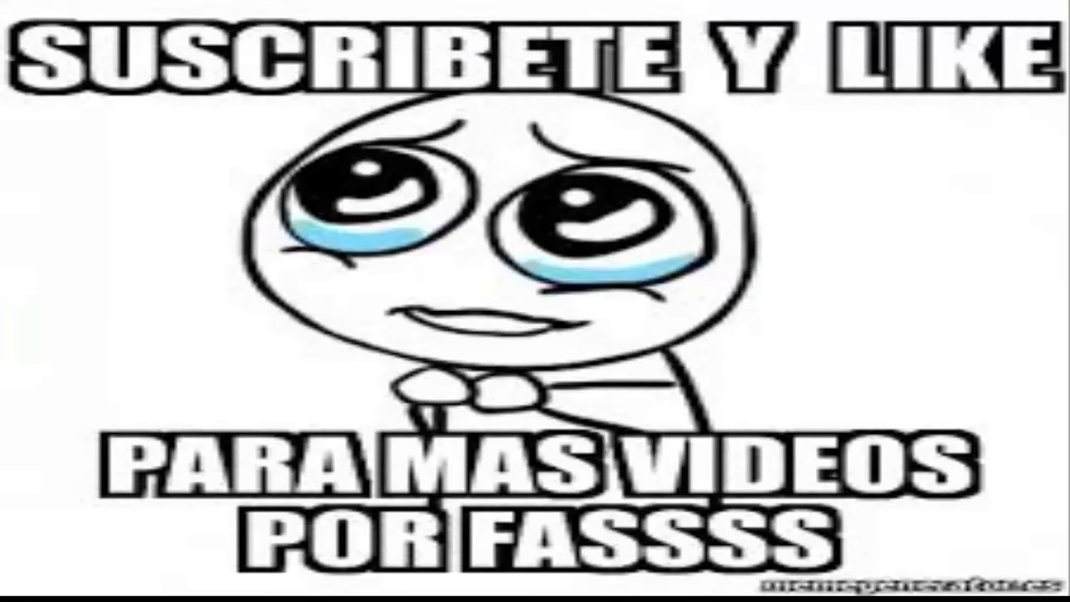